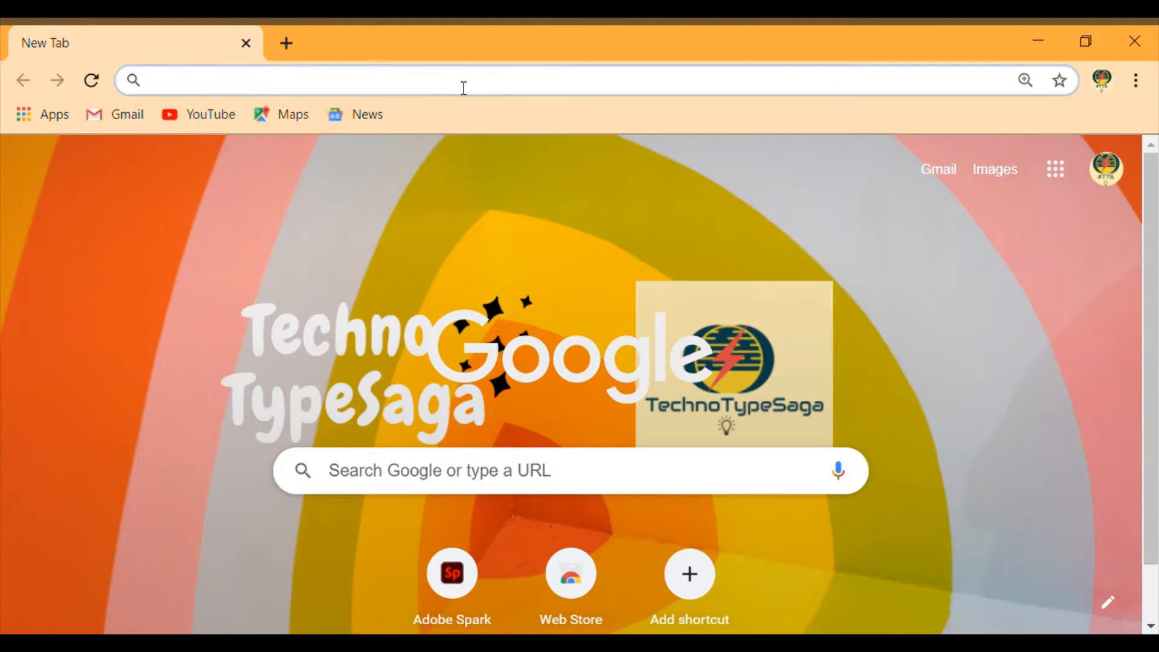
- Open the website spark.adobe.com in the browser
{"action": "left_click", "coordinate": [1152, 236]}
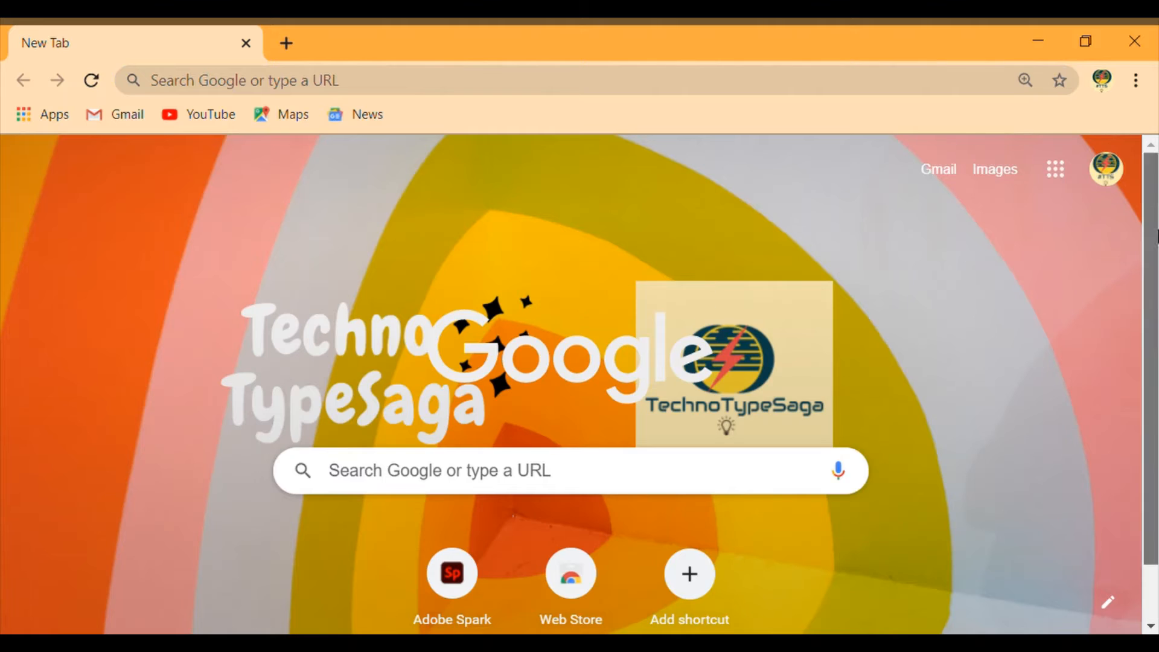
{"action": "left_click", "coordinate": [513, 84]}
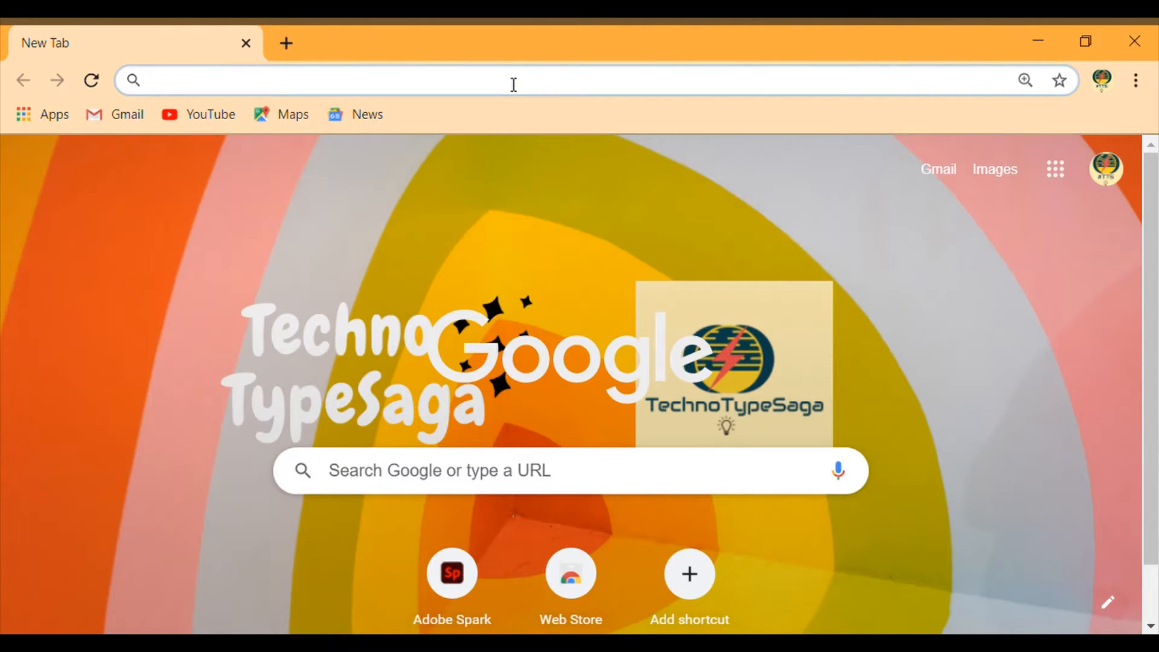
{"action": "type", "text": "spark.adobe"}
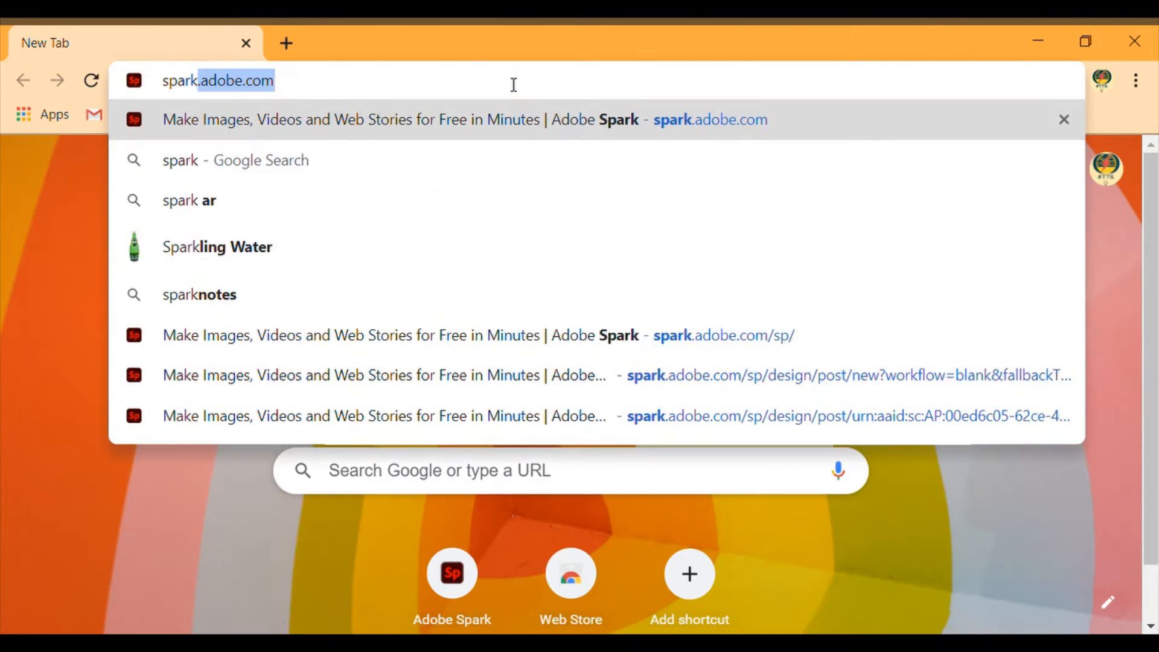
{"action": "type", "text": ".com"}
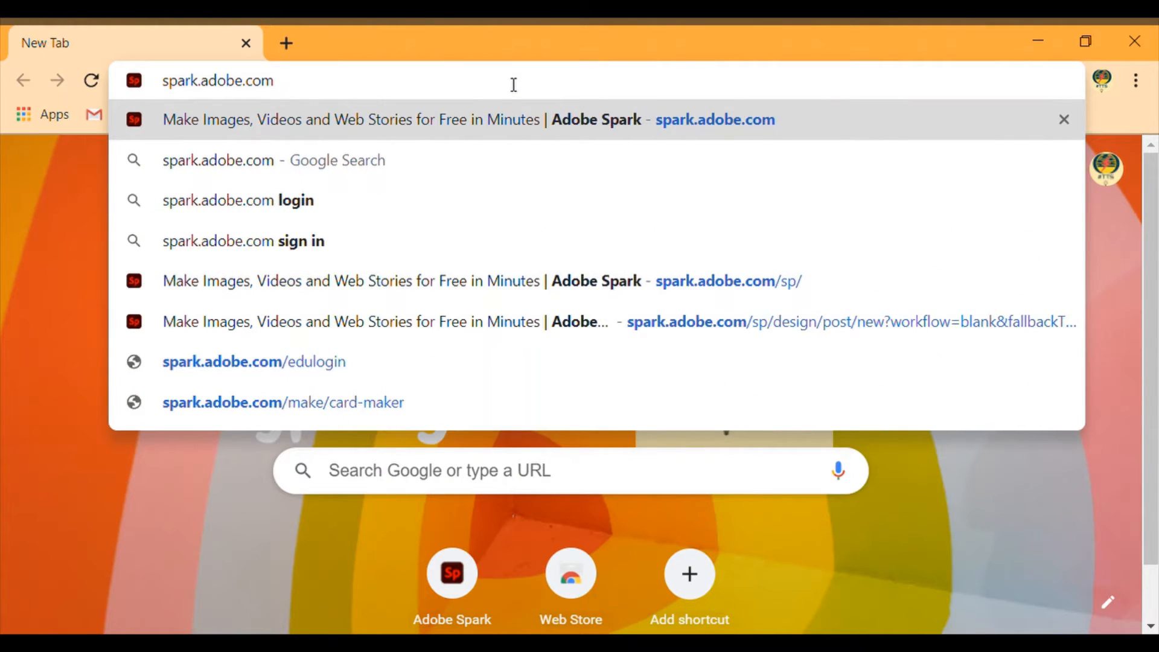
{"action": "key", "text": "Return"}
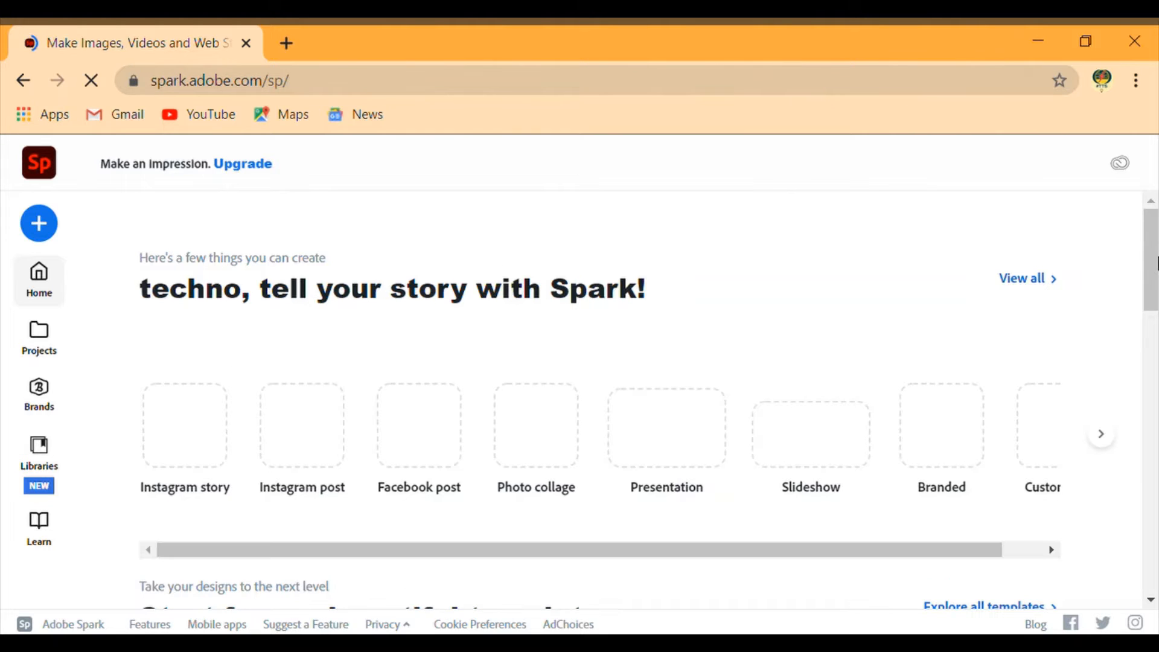
- Create a new custom size graphic using the YouTube thumbnail size from the social post sizes
{"action": "scroll", "coordinate": [1158, 279], "scroll_direction": "down", "scroll_amount": 3}
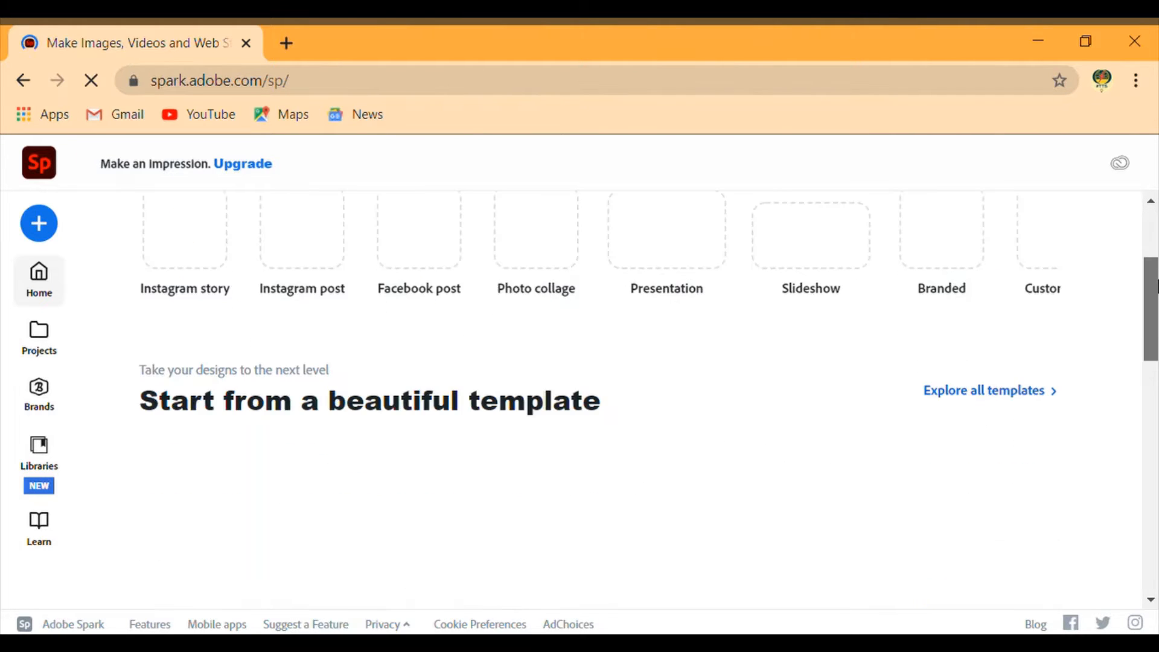
{"action": "scroll", "coordinate": [116, 297], "scroll_direction": "up", "scroll_amount": 2}
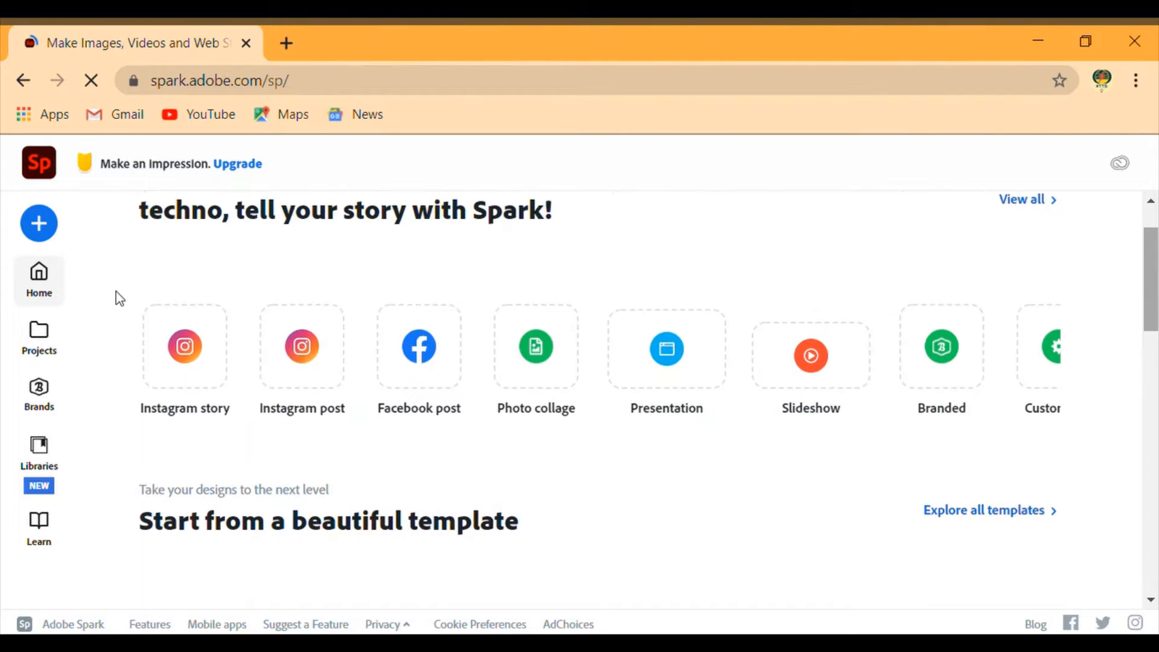
{"action": "left_click", "coordinate": [47, 229]}
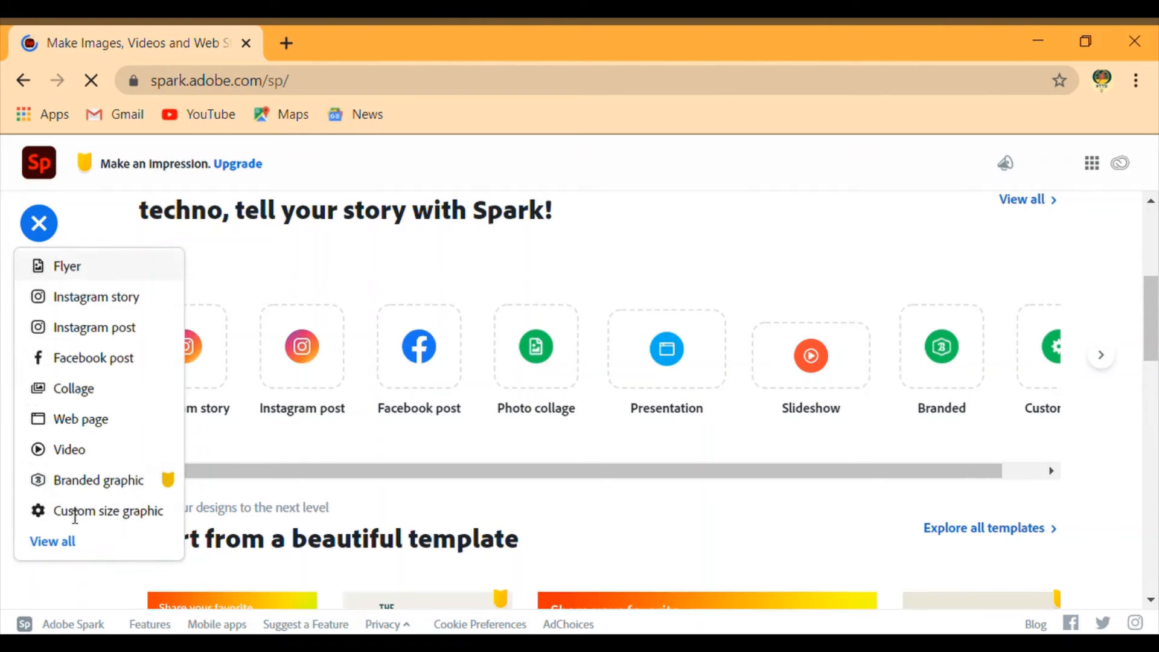
{"action": "left_click", "coordinate": [74, 513]}
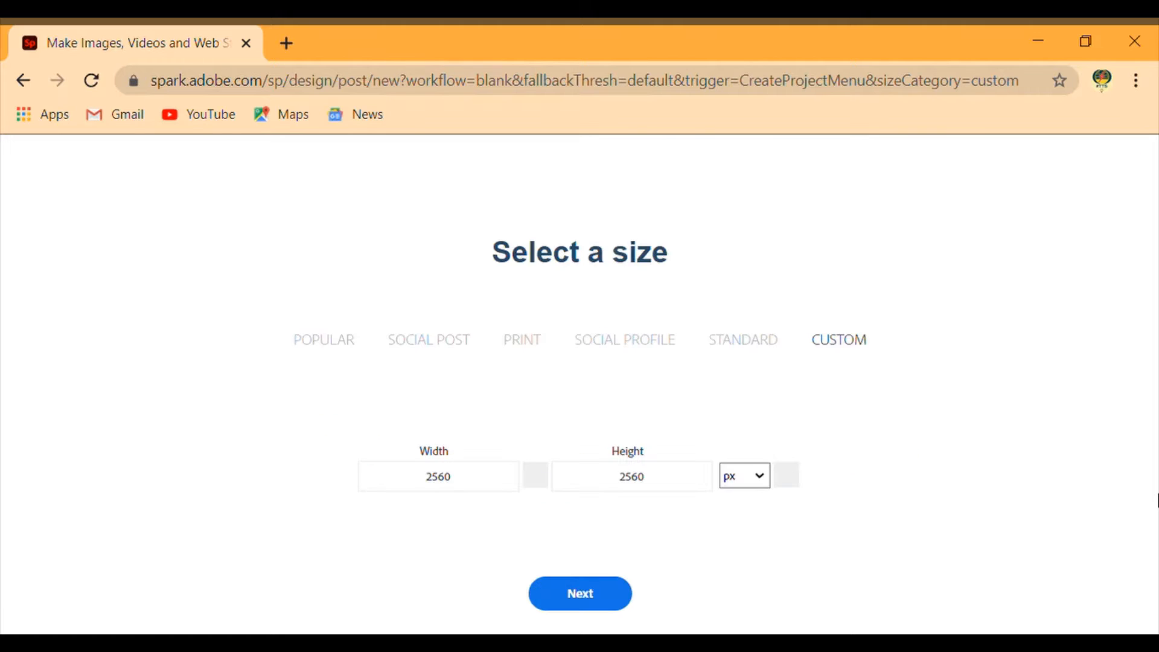
{"action": "left_click", "coordinate": [438, 348]}
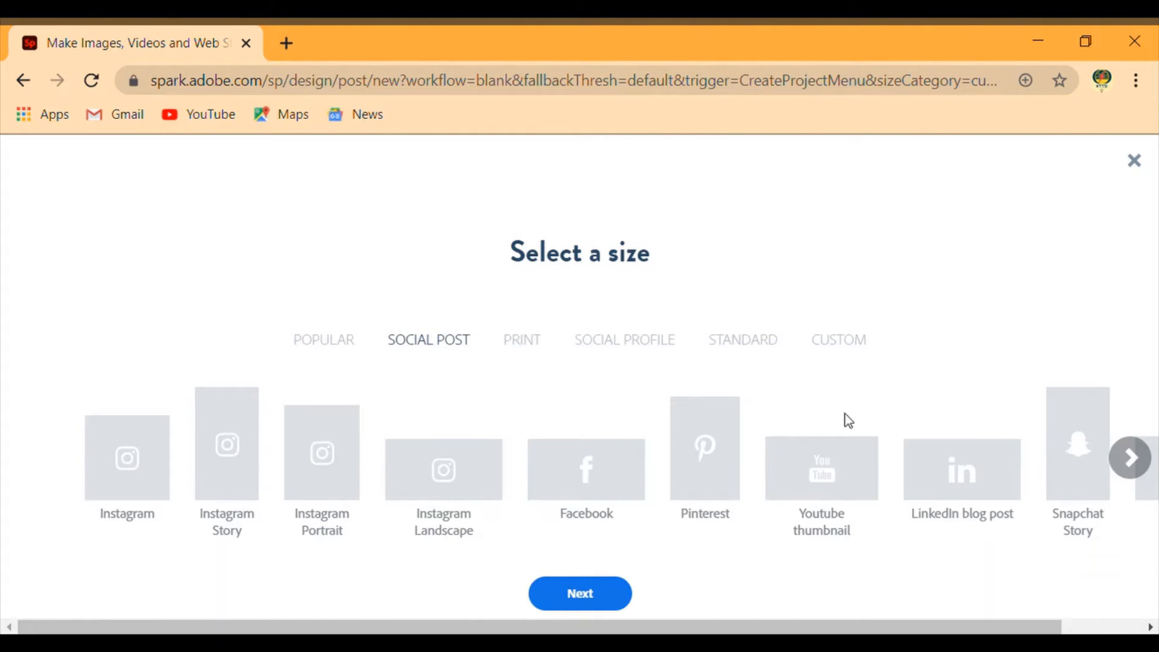
{"action": "left_click", "coordinate": [816, 487]}
{"action": "left_click", "coordinate": [594, 598]}
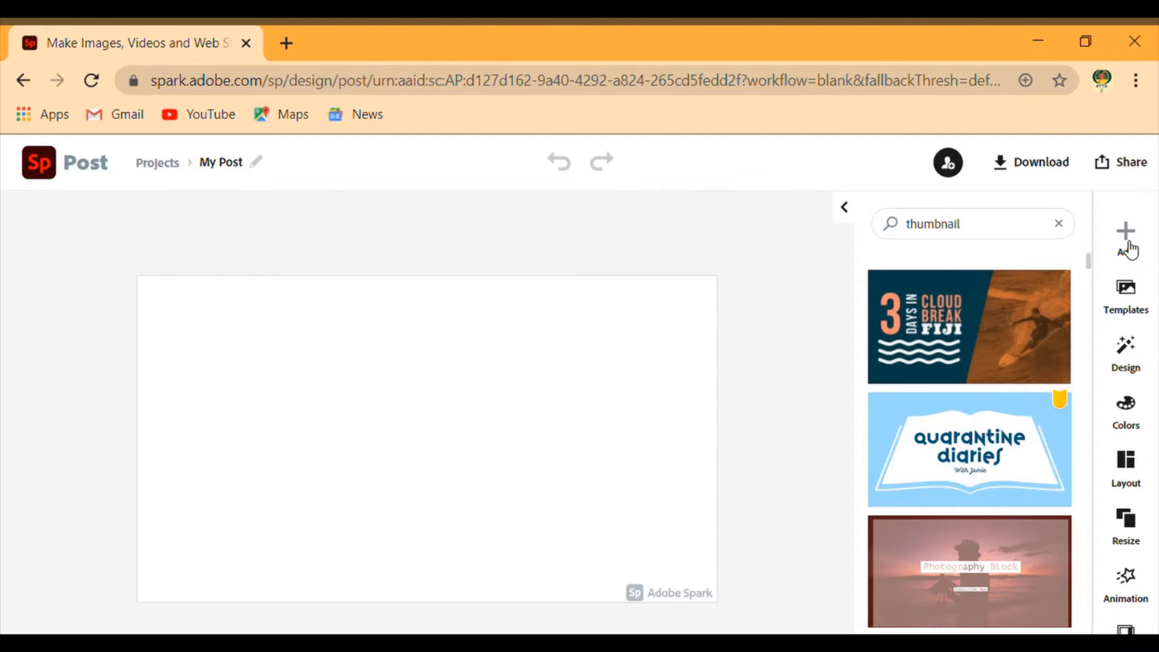
- Try several decorative color palettes on the blank canvas, ending with the orange, green and yellow palette
{"action": "left_click", "coordinate": [1130, 417]}
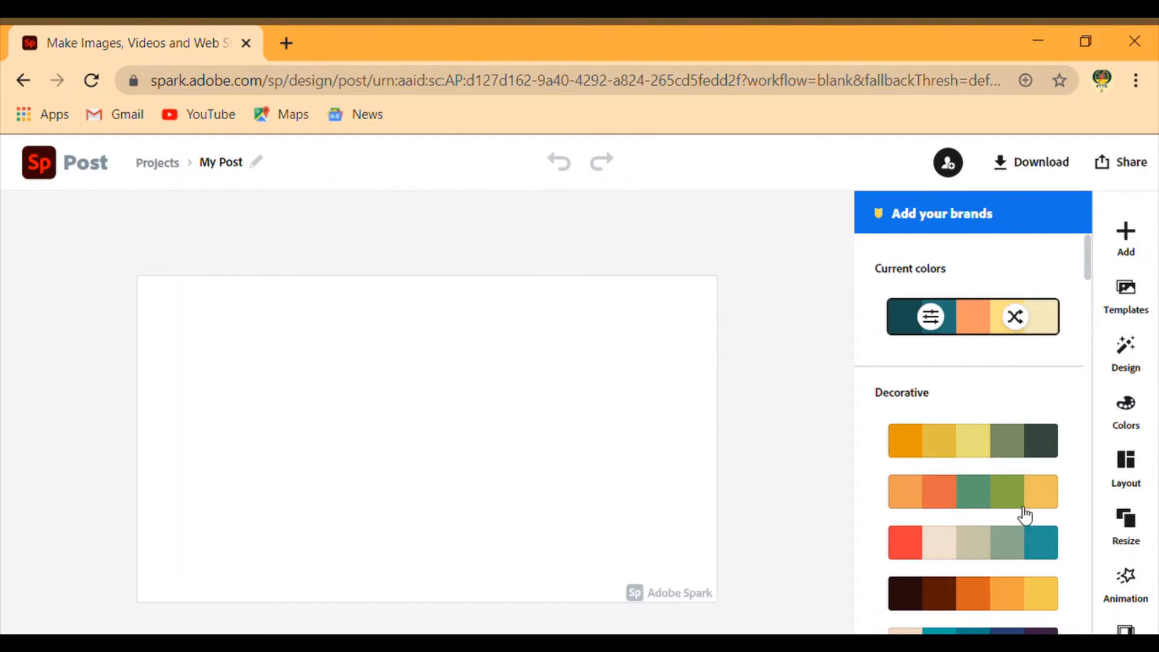
{"action": "left_click", "coordinate": [933, 460]}
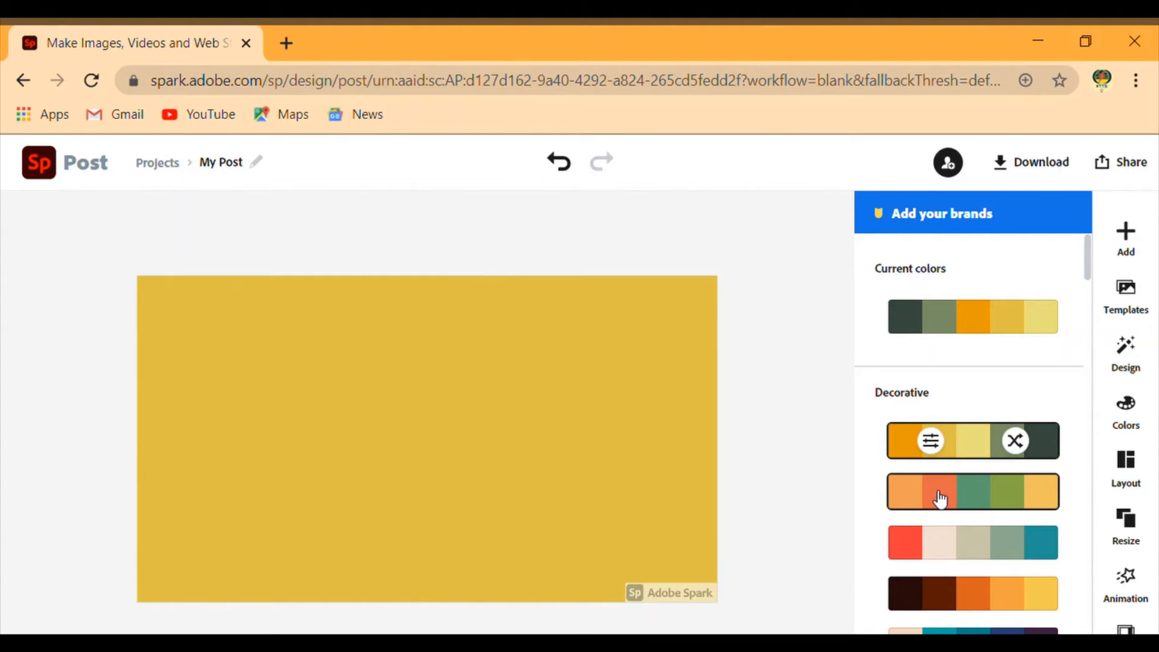
{"action": "left_click", "coordinate": [940, 499]}
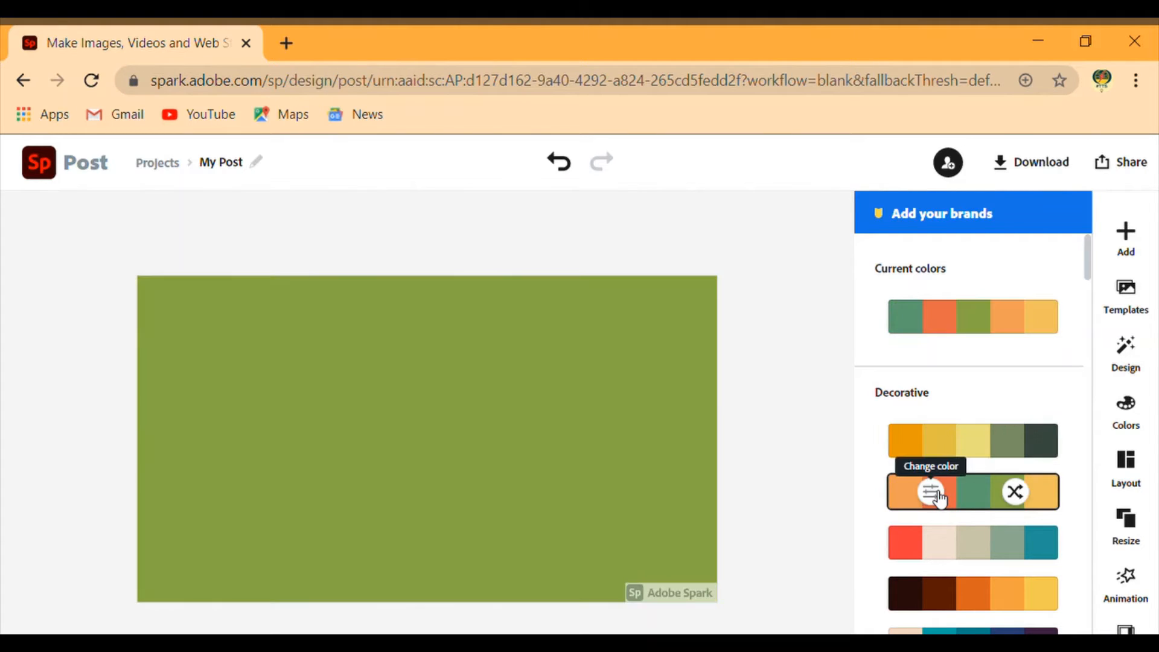
{"action": "left_click", "coordinate": [991, 552]}
{"action": "left_click", "coordinate": [971, 603]}
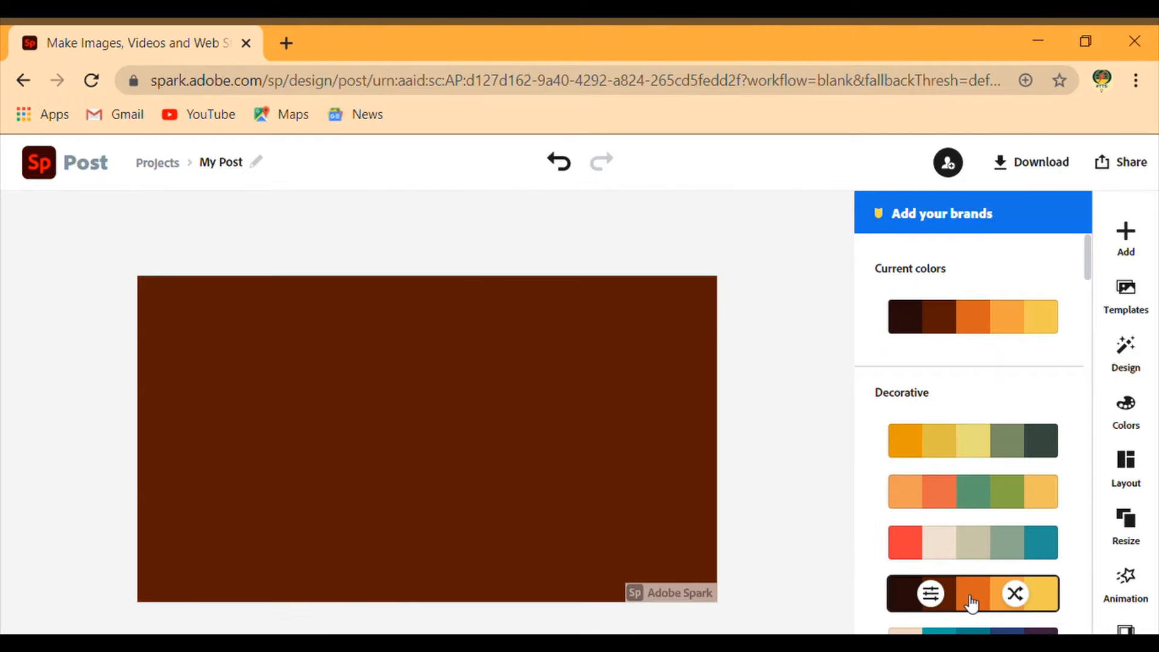
{"action": "left_click", "coordinate": [978, 504]}
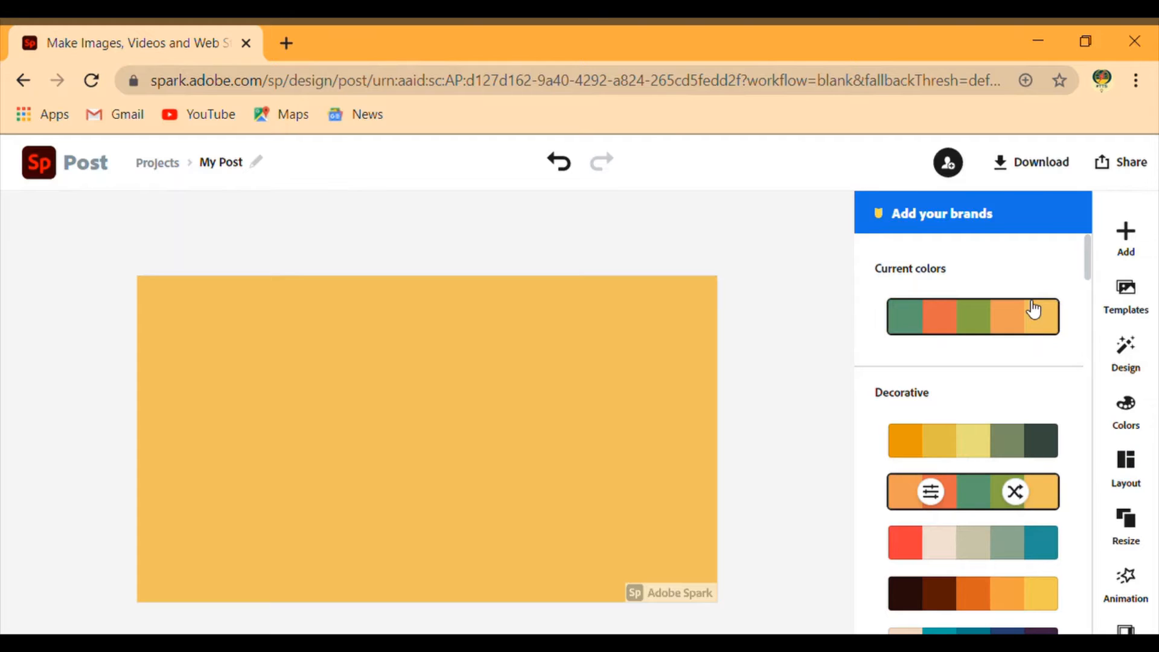
- Apply the two-column layout with a narrow left cell and a wide right cell to the canvas
{"action": "left_click", "coordinate": [1127, 477]}
{"action": "scroll", "coordinate": [923, 460], "scroll_direction": "down", "scroll_amount": 5}
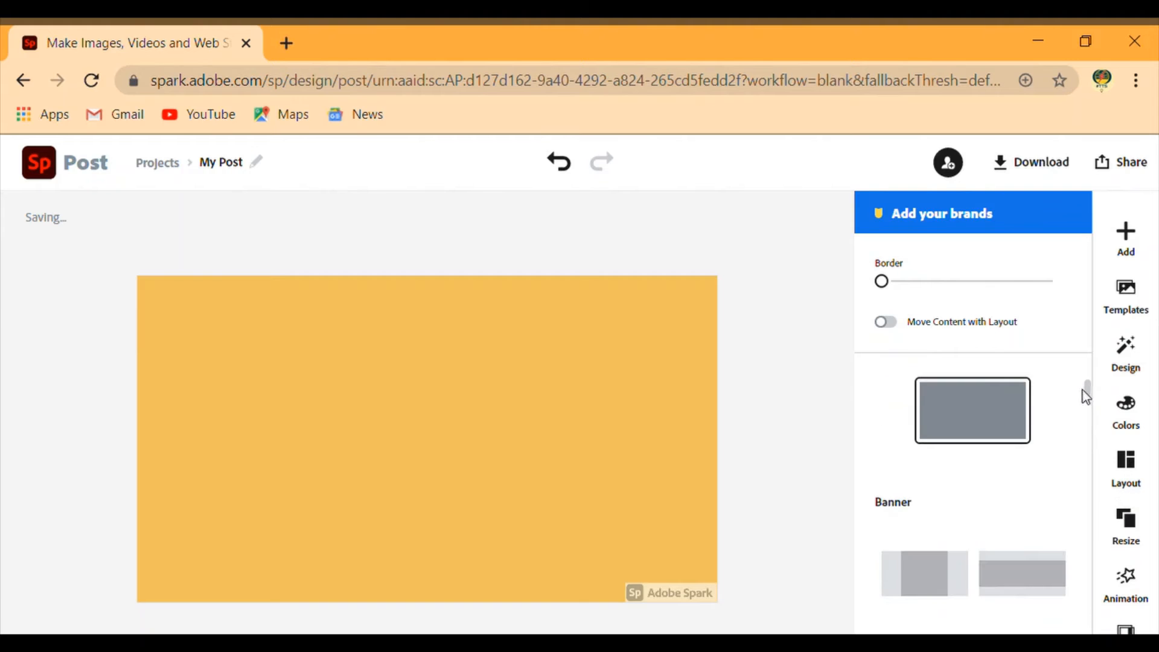
{"action": "left_click_drag", "start_coordinate": [1089, 391], "coordinate": [1076, 434]}
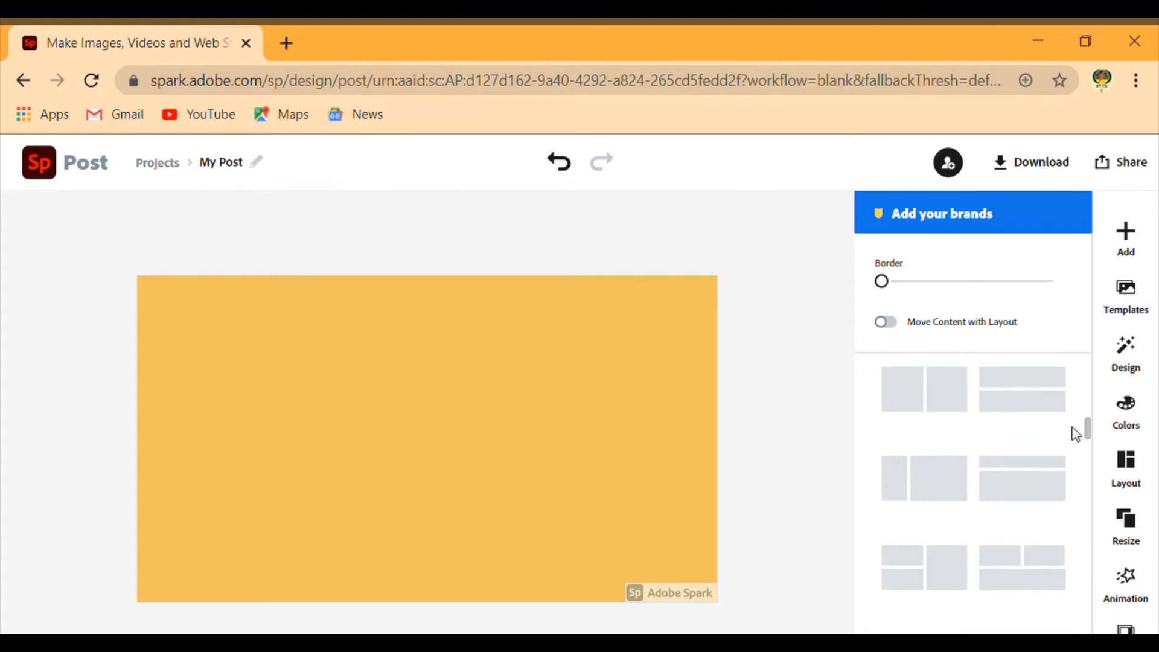
{"action": "left_click", "coordinate": [903, 469]}
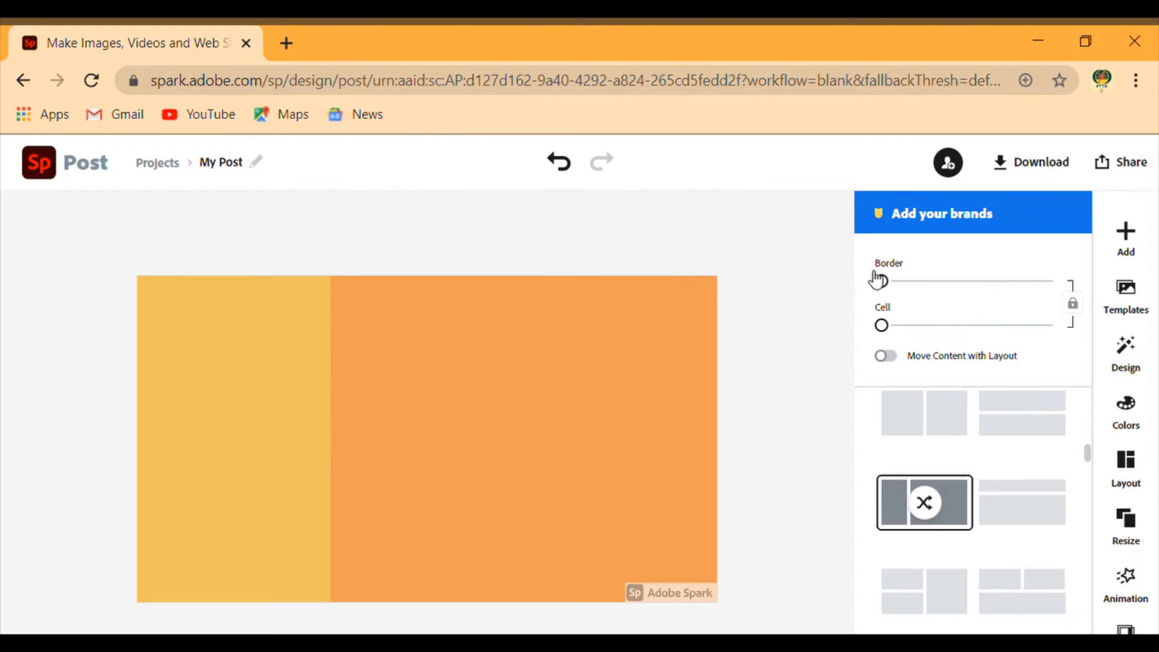
- Try different decorative palettes on the two-column layout and settle on the rust, orange, cream and green one, with a green narrow cell and cream wide cell
{"action": "left_click", "coordinate": [1135, 415]}
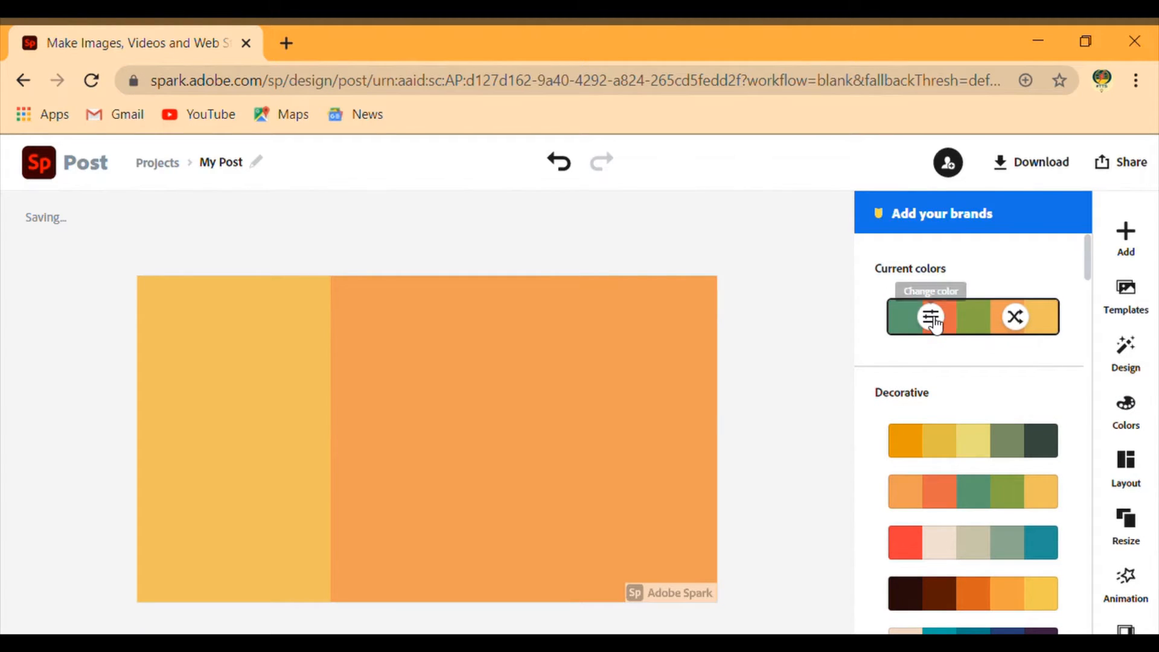
{"action": "left_click", "coordinate": [935, 443]}
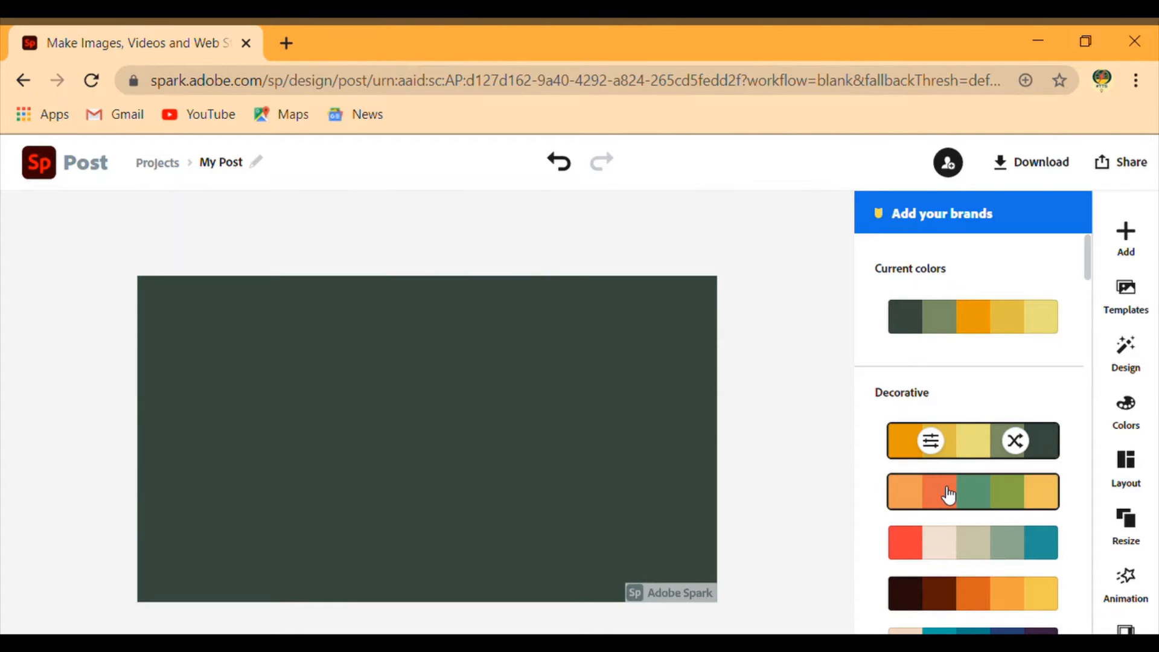
{"action": "left_click", "coordinate": [949, 495]}
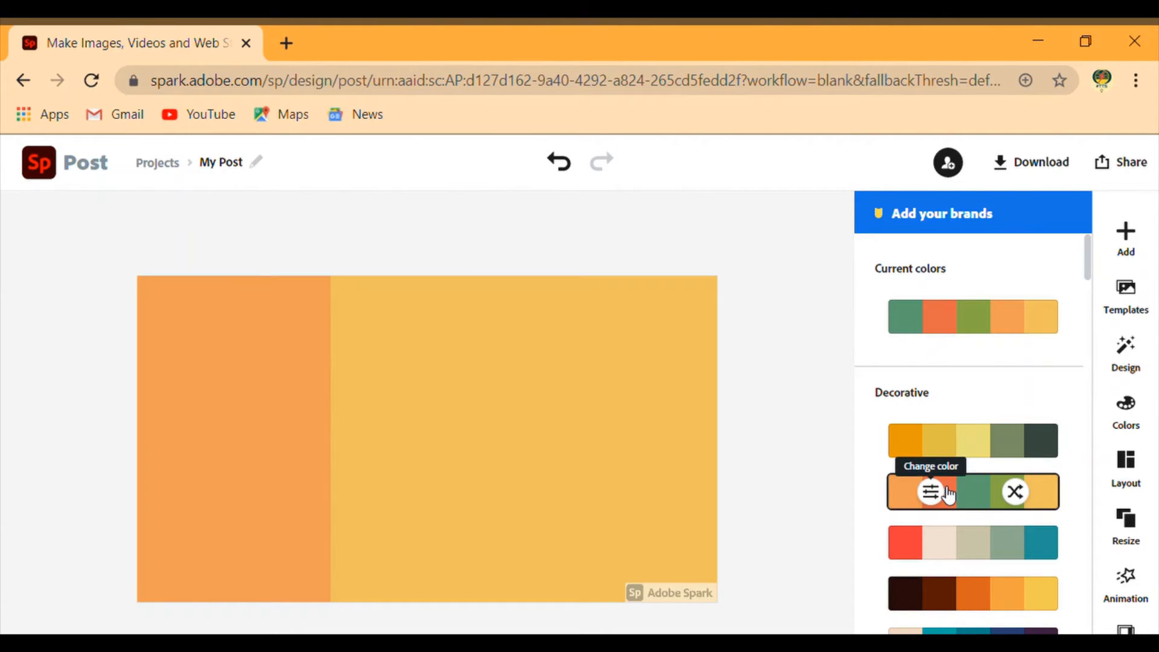
{"action": "left_click", "coordinate": [969, 549]}
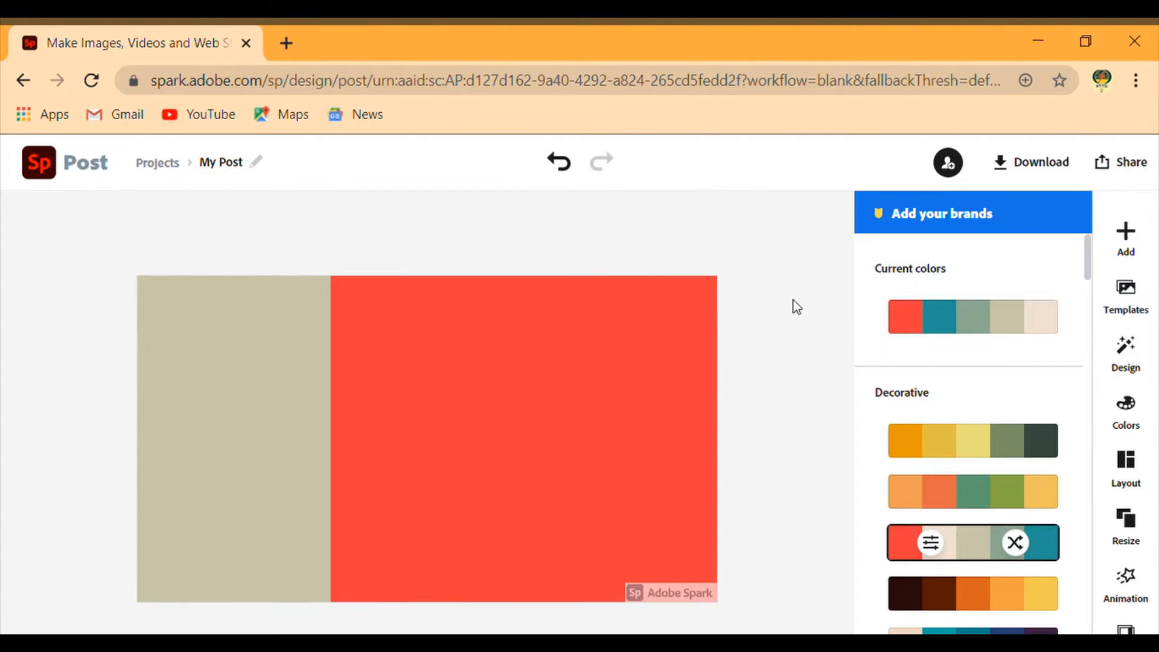
{"action": "left_click", "coordinate": [1026, 594]}
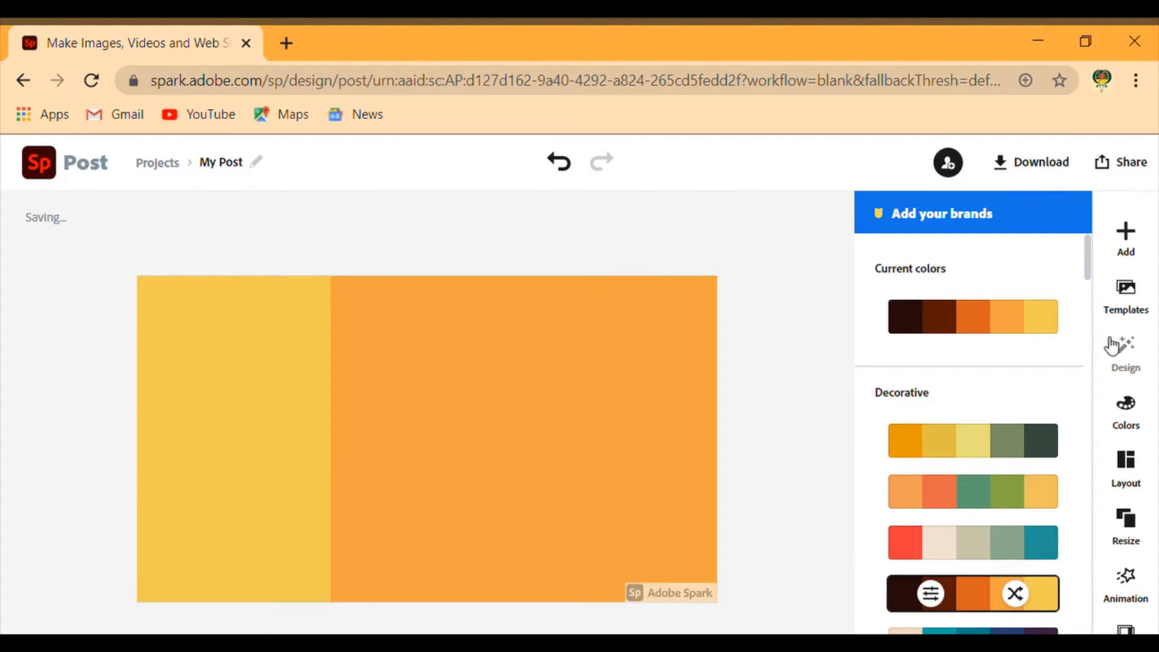
{"action": "left_click_drag", "start_coordinate": [1090, 250], "coordinate": [1085, 298]}
{"action": "left_click", "coordinate": [1023, 379]}
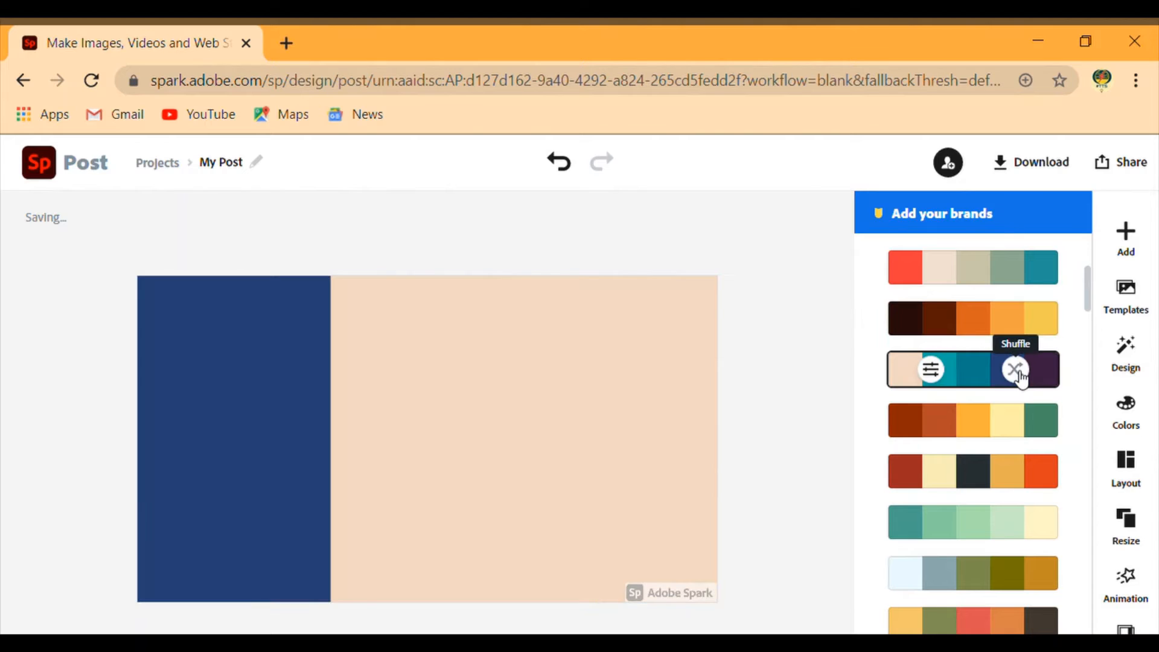
{"action": "left_click", "coordinate": [1007, 425]}
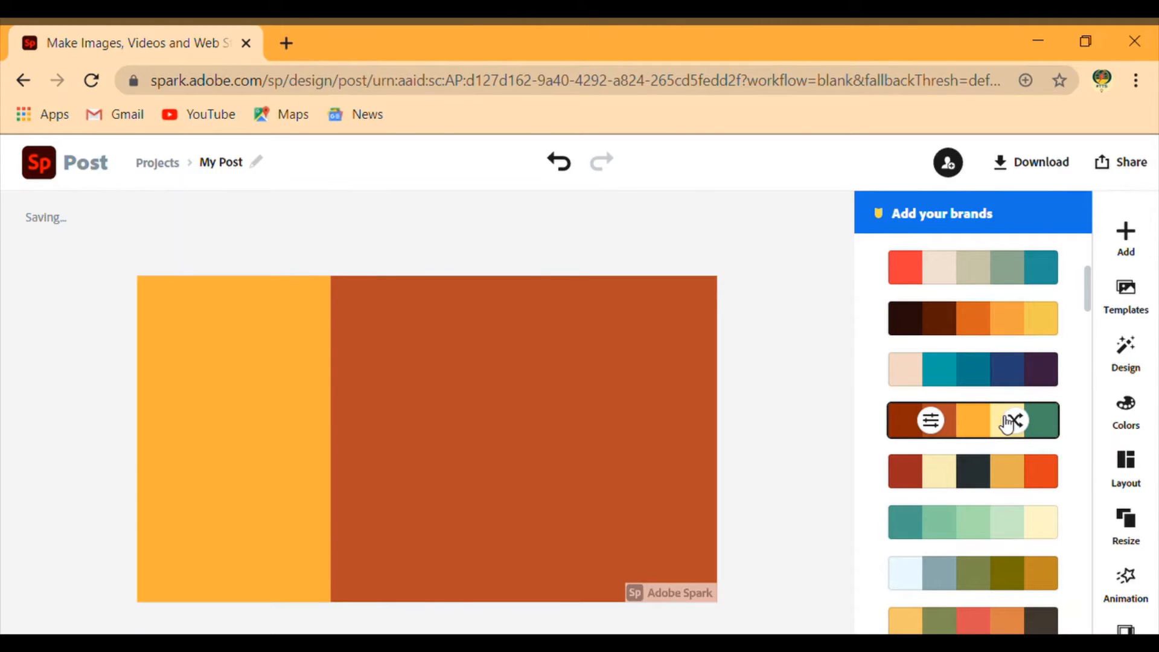
{"action": "left_click", "coordinate": [995, 362]}
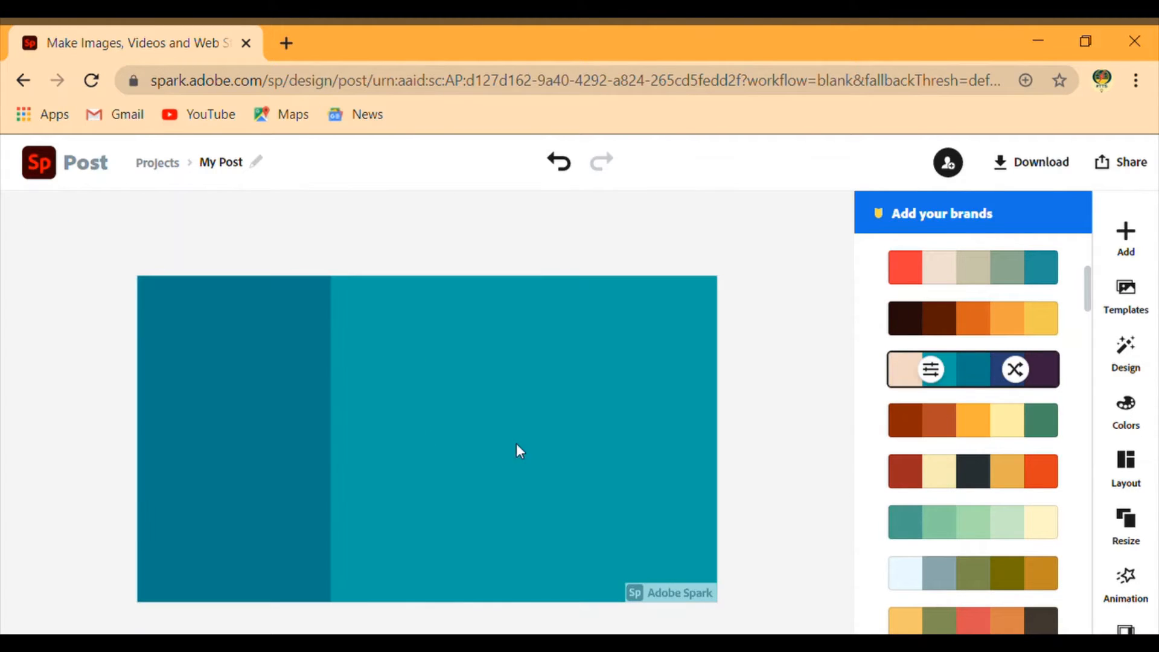
{"action": "left_click", "coordinate": [984, 323]}
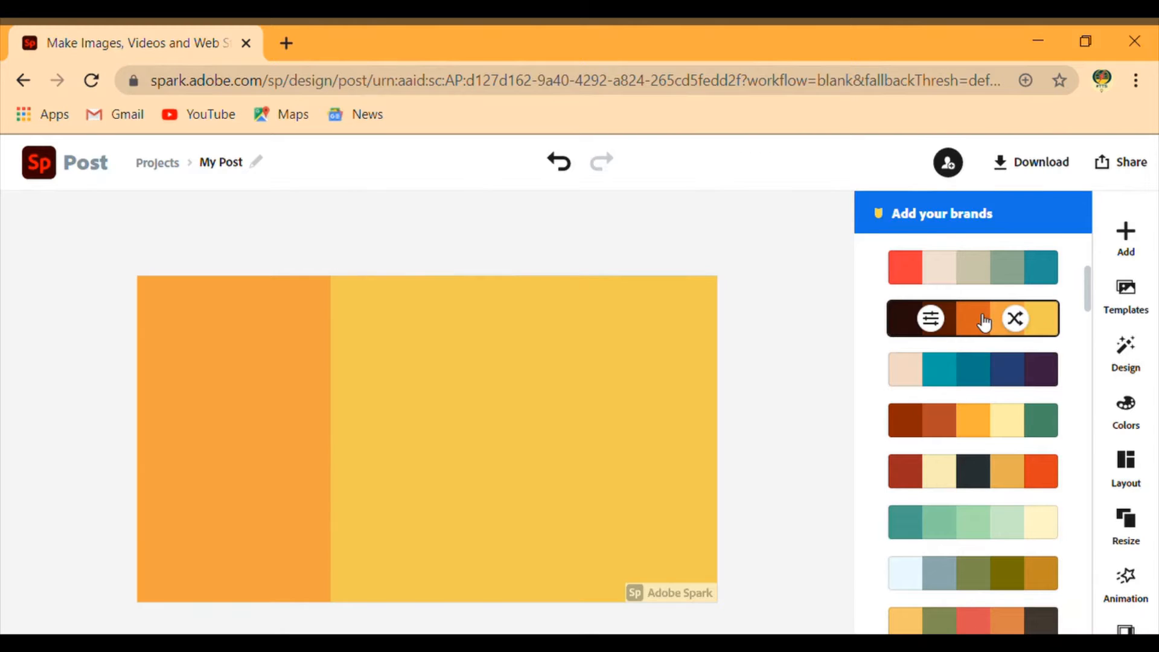
{"action": "left_click", "coordinate": [975, 279]}
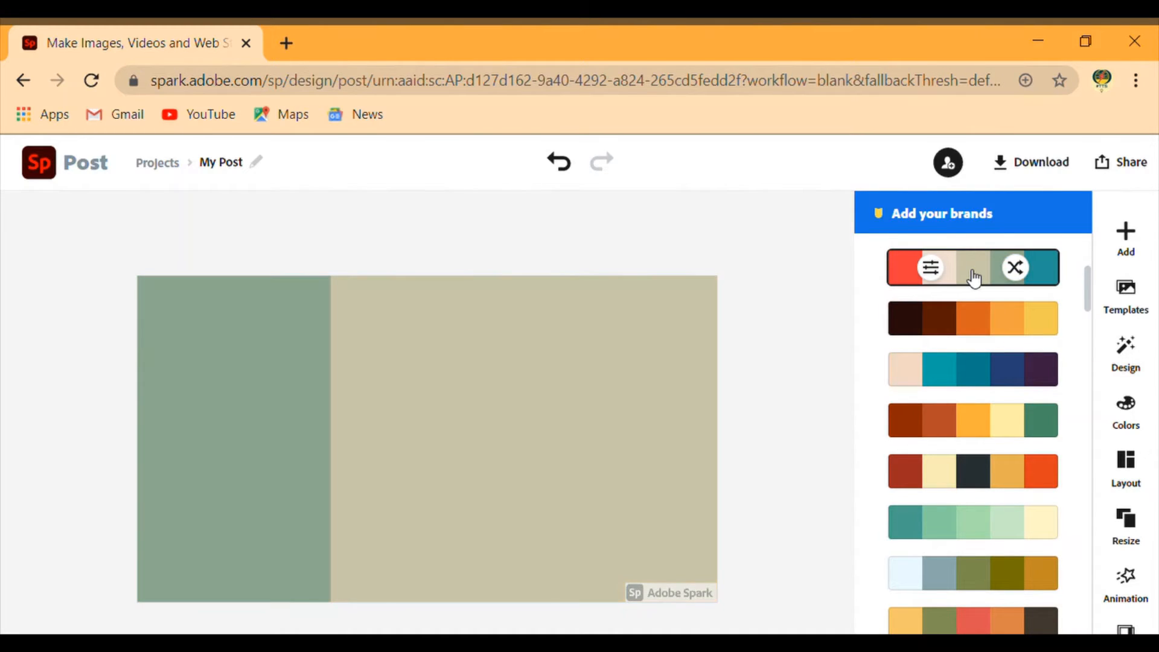
{"action": "left_click", "coordinate": [1005, 426]}
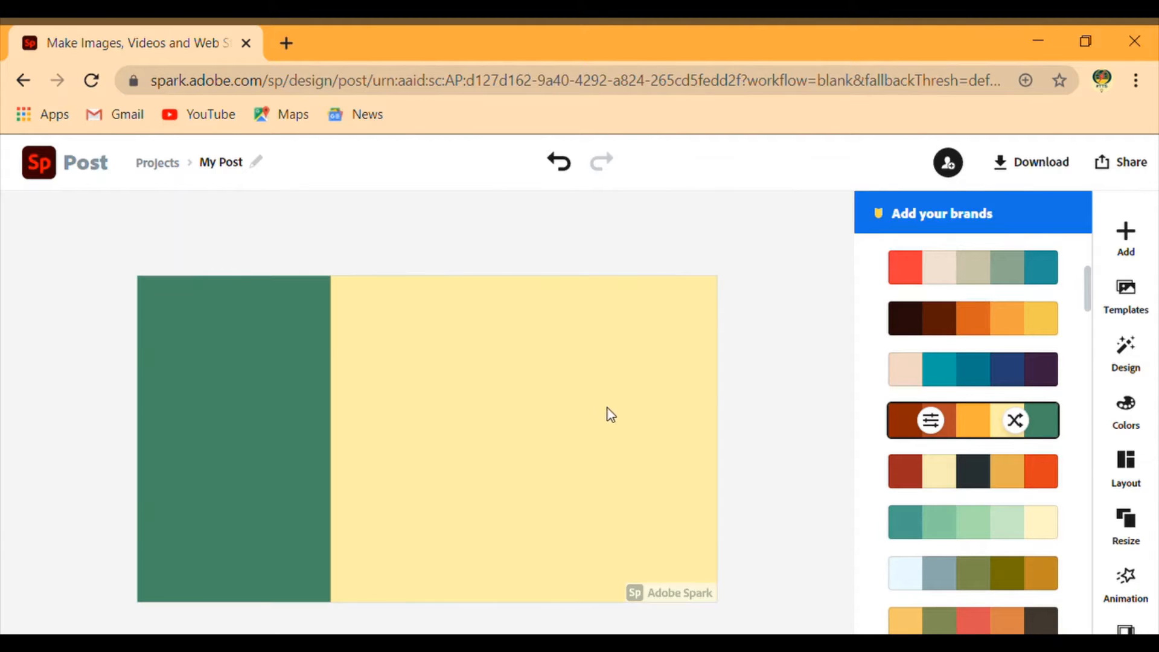
- Add a text from scratch reading "How to create a Free Thumbnail for Youtube" to the canvas
{"action": "left_click", "coordinate": [1126, 471]}
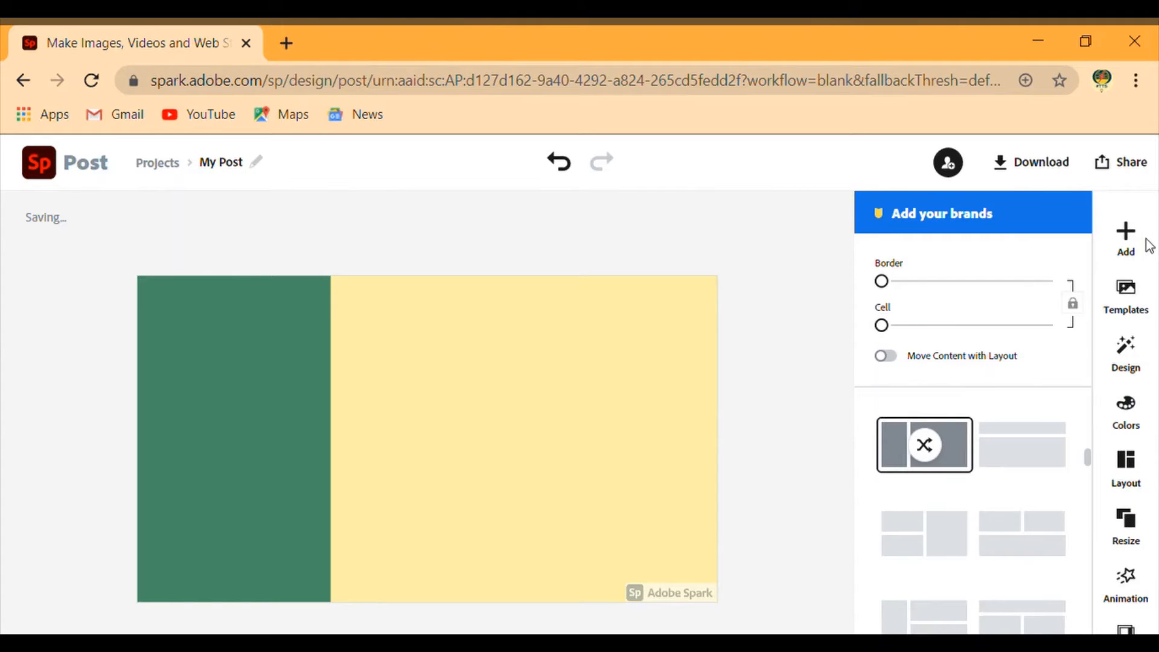
{"action": "left_click", "coordinate": [1131, 252]}
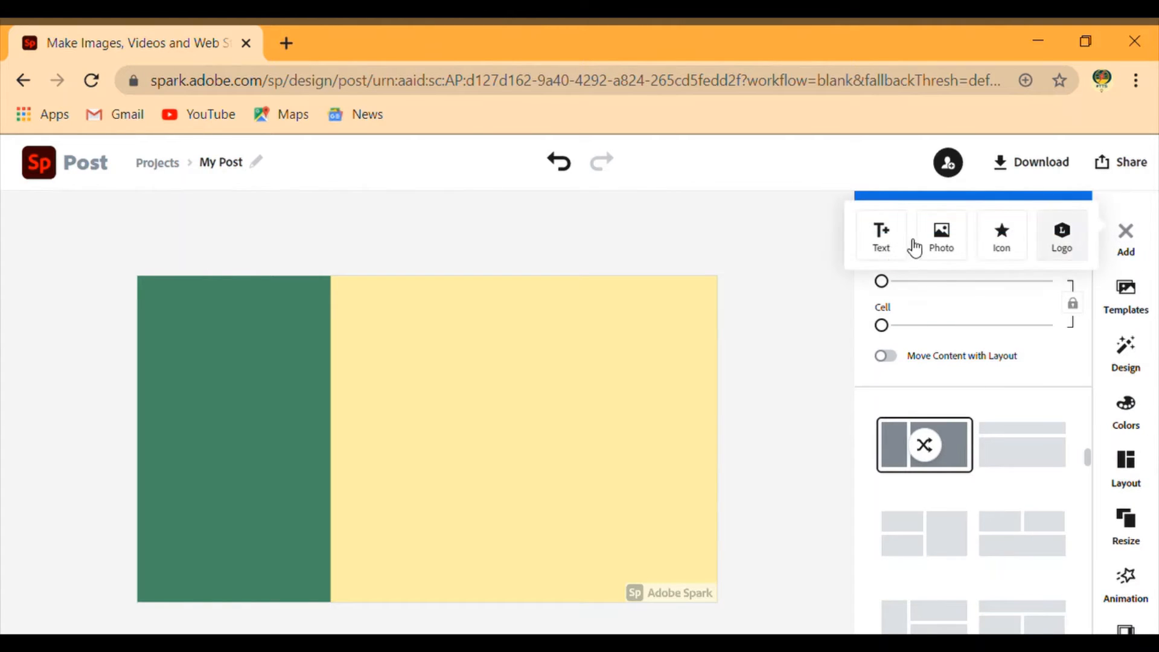
{"action": "left_click", "coordinate": [893, 248]}
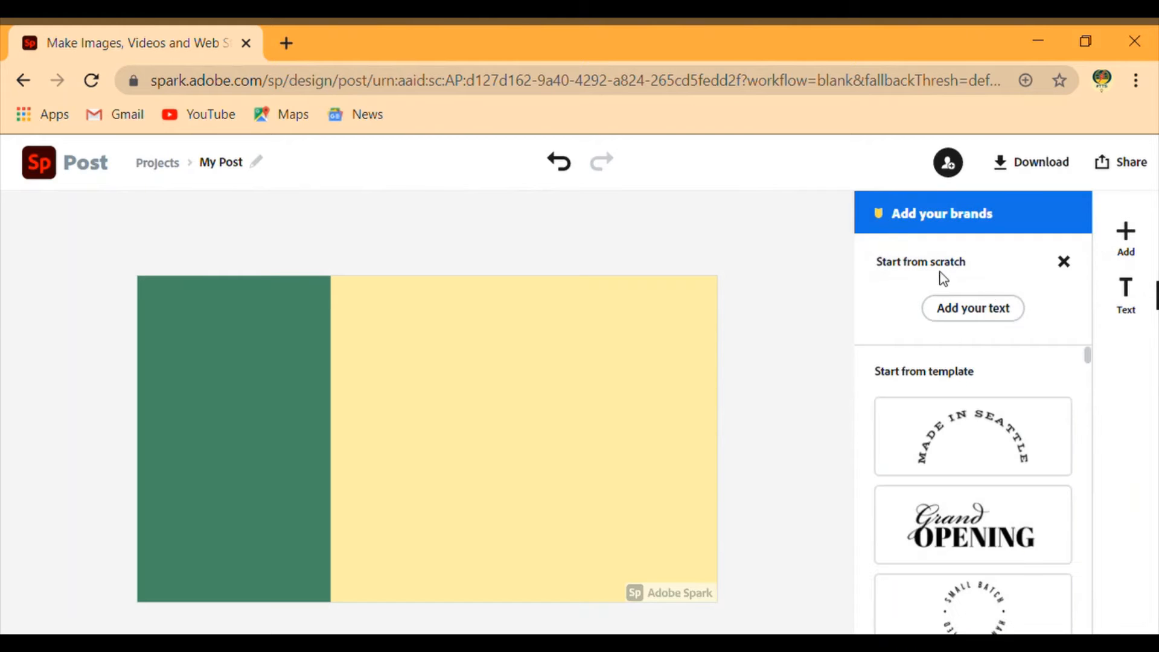
{"action": "left_click", "coordinate": [982, 312]}
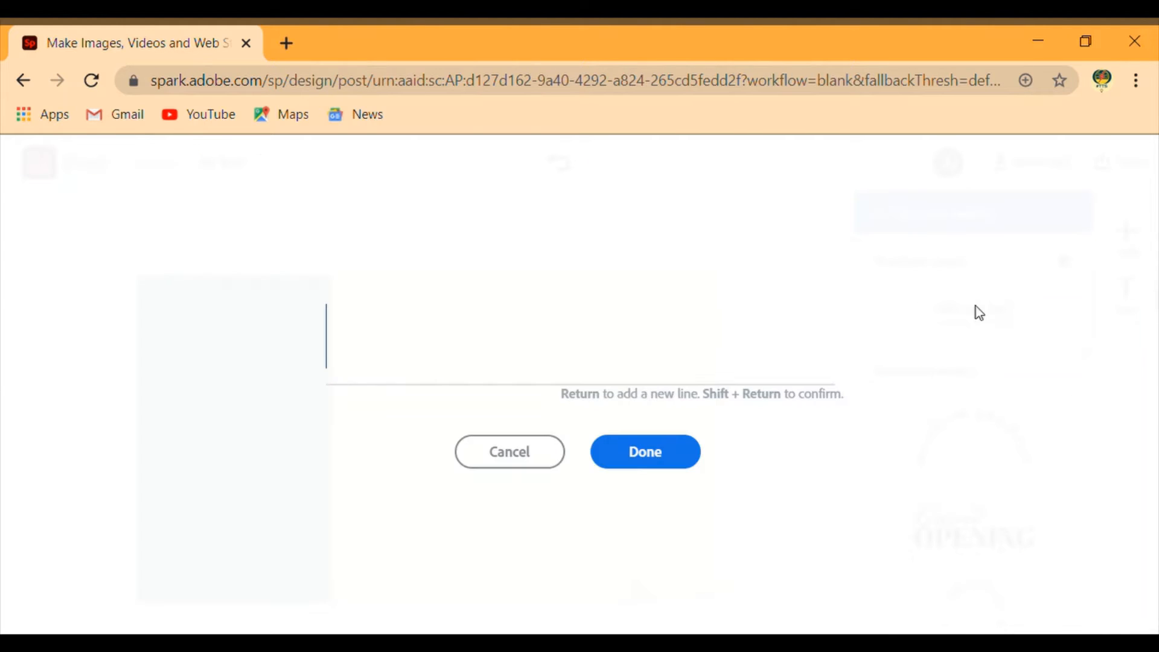
{"action": "type", "text": "H"}
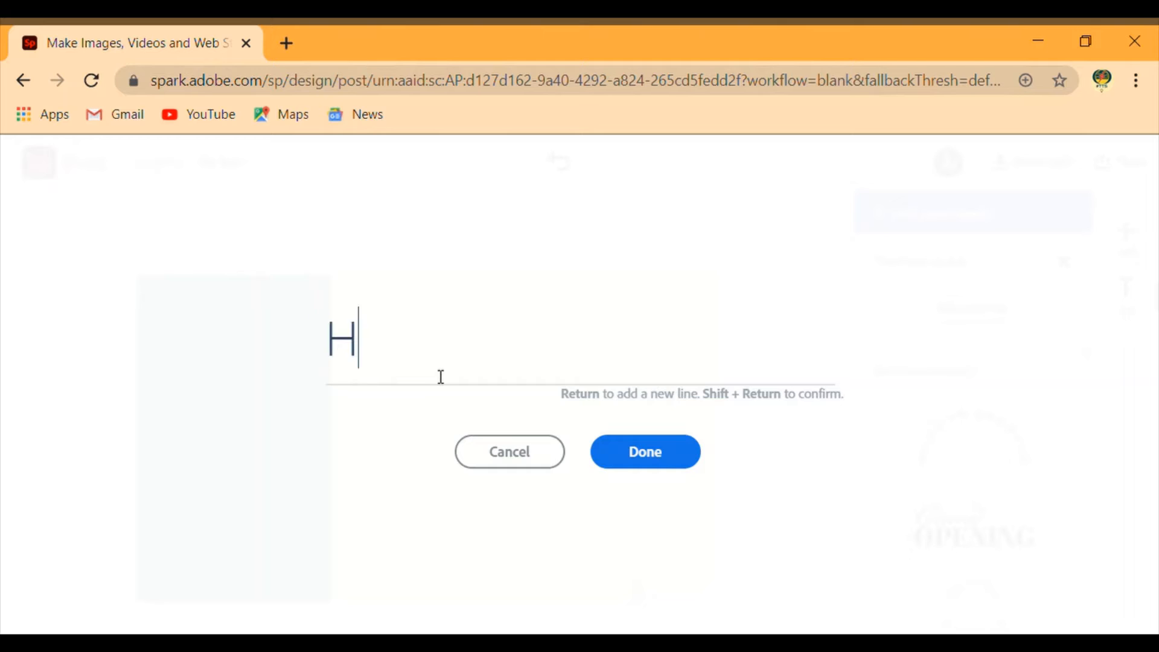
{"action": "type", "text": "ow to crea"}
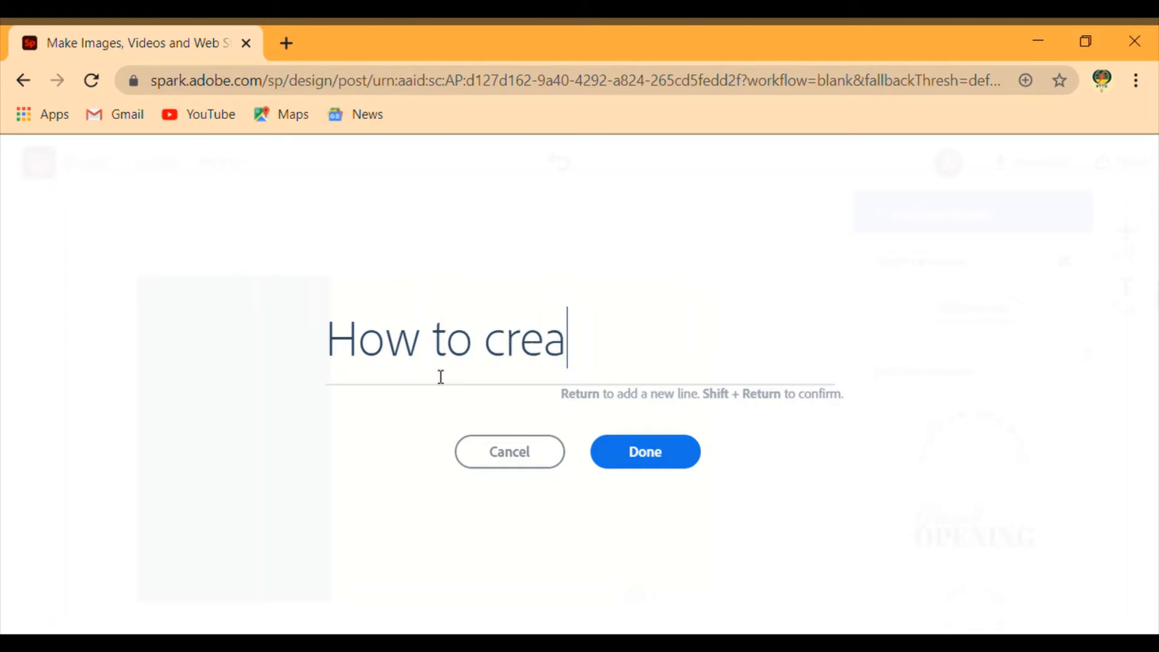
{"action": "type", "text": "te a"}
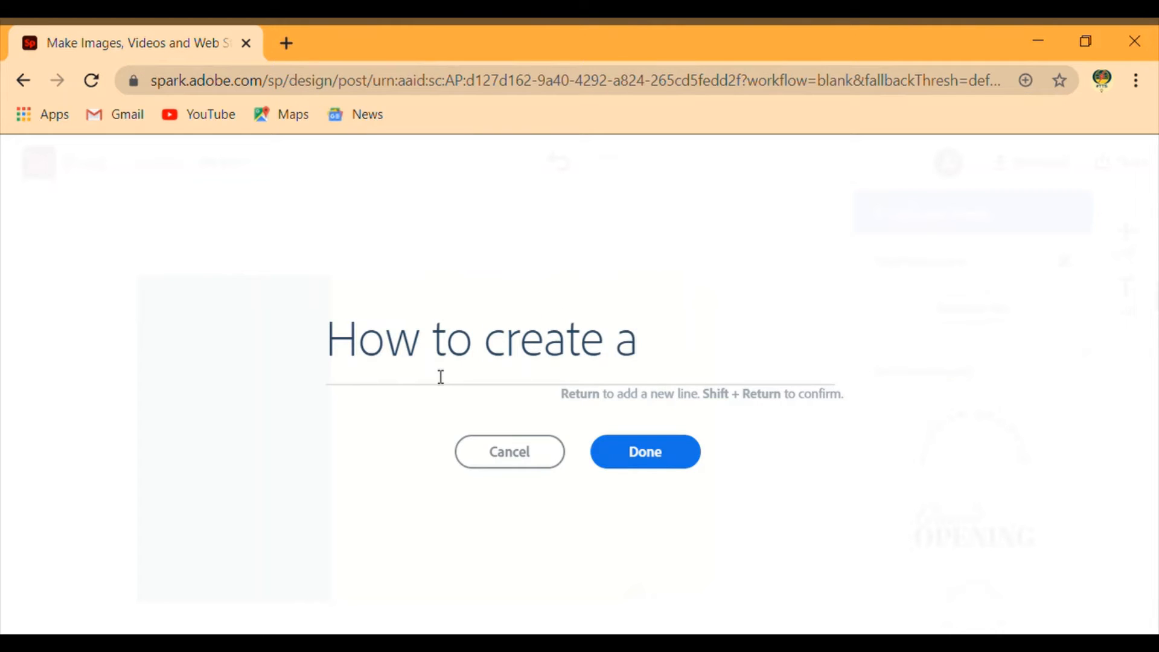
{"action": "key", "text": "BackSpace"}
{"action": "key", "text": "BackSpace"}
{"action": "type", "text": "Free Th"}
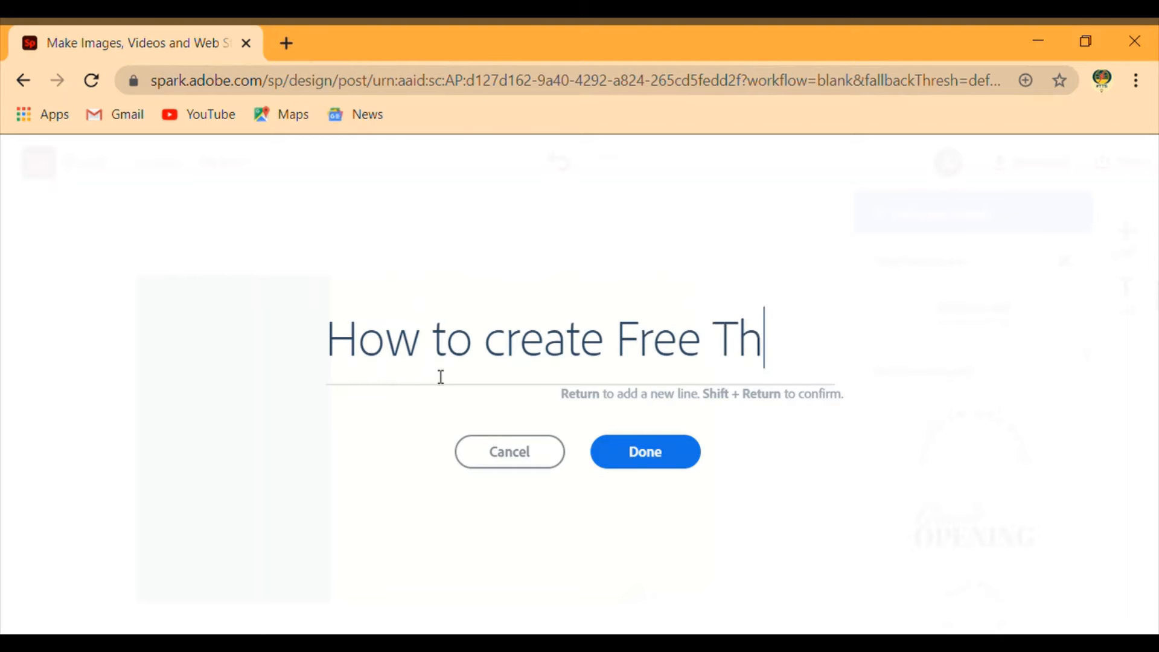
{"action": "type", "text": "umbnail"}
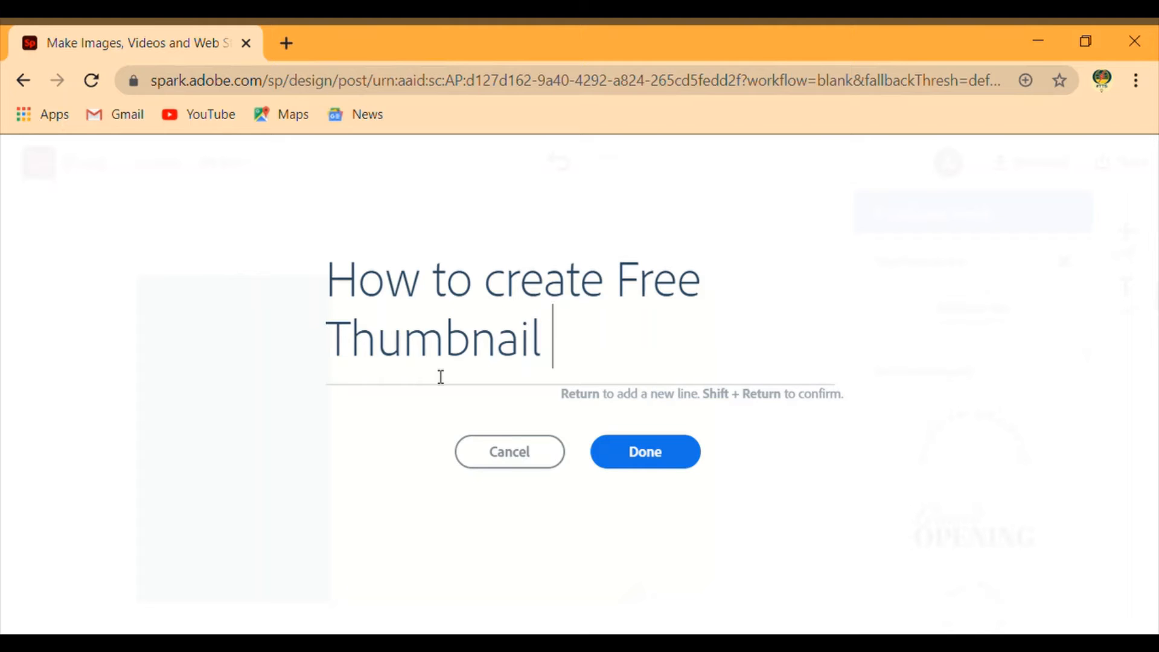
{"action": "key", "text": "BackSpace"}
{"action": "key", "text": "BackSpace"}
{"action": "key", "text": "BackSpace"}
{"action": "key", "text": "BackSpace"}
{"action": "key", "text": "BackSpace"}
{"action": "key", "text": "BackSpace"}
{"action": "key", "text": "BackSpace"}
{"action": "key", "text": "BackSpace"}
{"action": "key", "text": "BackSpace"}
{"action": "key", "text": "BackSpace"}
{"action": "key", "text": "BackSpace"}
{"action": "key", "text": "BackSpace"}
{"action": "key", "text": "BackSpace"}
{"action": "key", "text": "BackSpace"}
{"action": "key", "text": "BackSpace"}
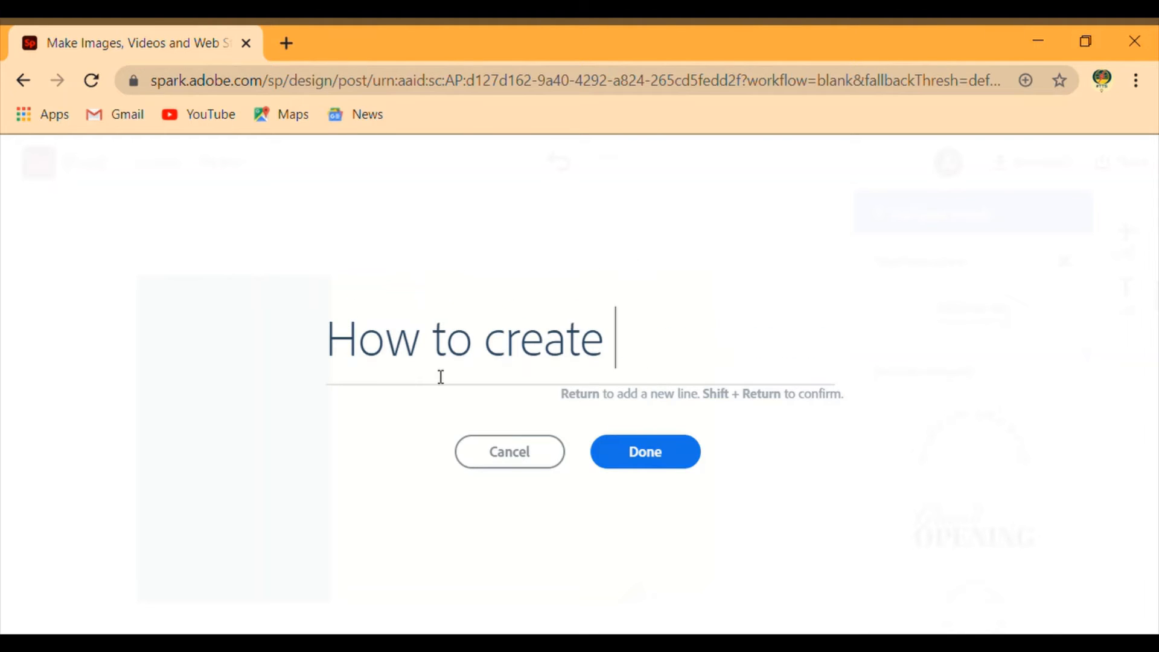
{"action": "type", "text": "a FRe"}
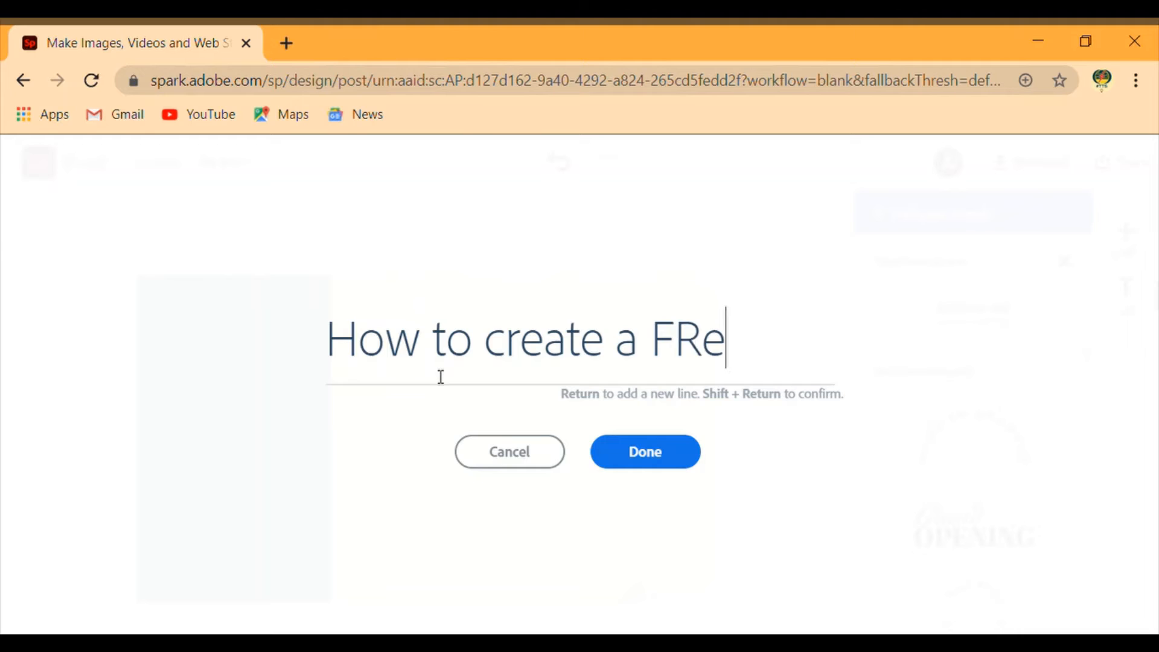
{"action": "key", "text": "BackSpace"}
{"action": "key", "text": "BackSpace"}
{"action": "type", "text": "ree "}
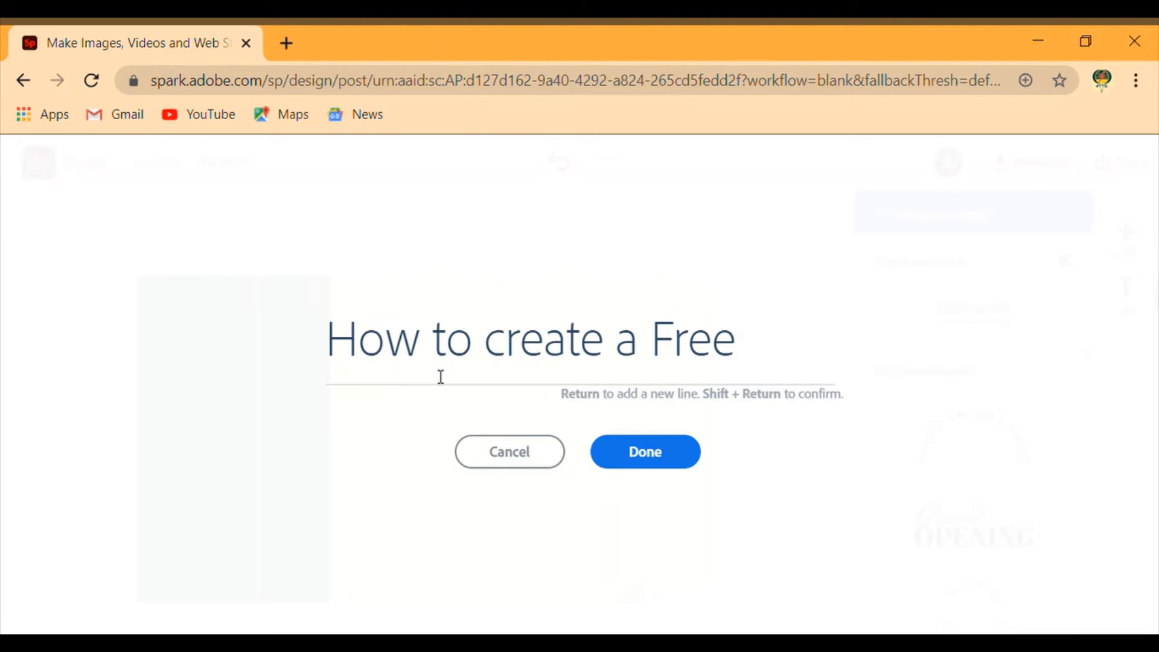
{"action": "type", "text": "Thumbnal"}
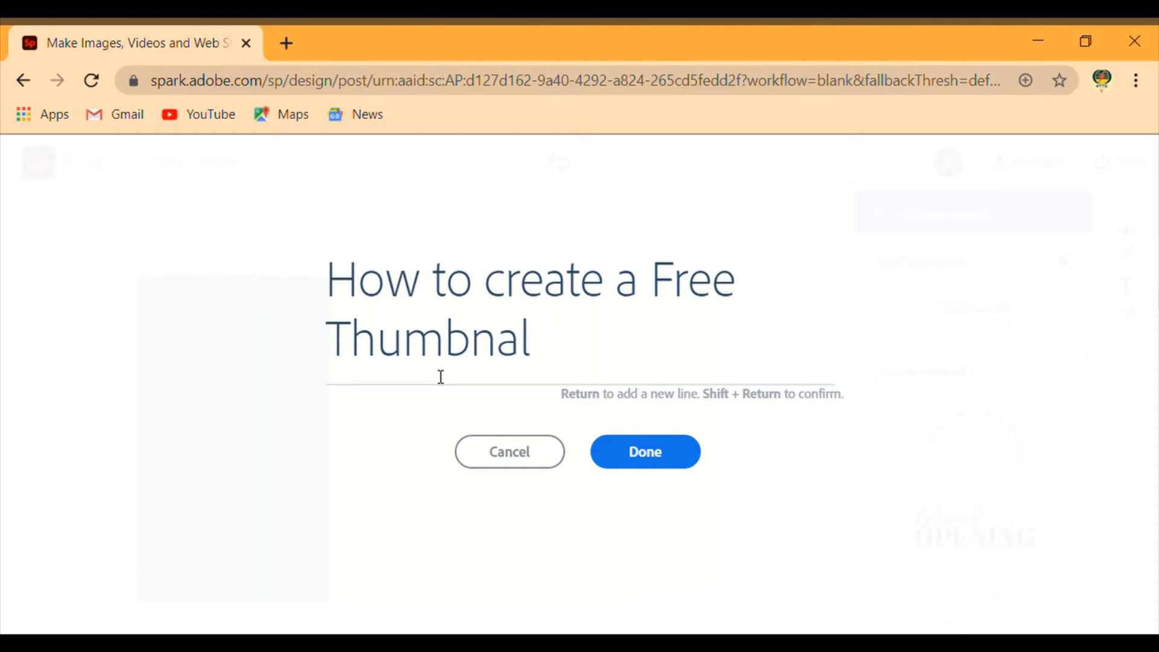
{"action": "key", "text": "BackSpace"}
{"action": "type", "text": "il for your web"}
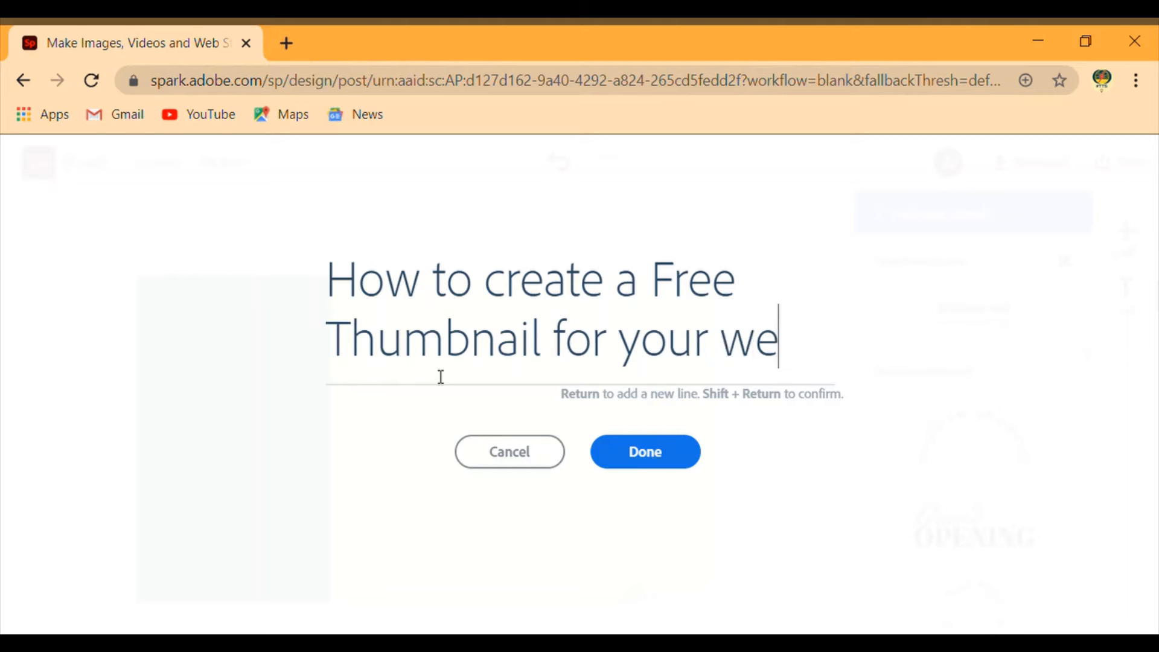
{"action": "key", "text": "BackSpace"}
{"action": "key", "text": "BackSpace"}
{"action": "key", "text": "BackSpace"}
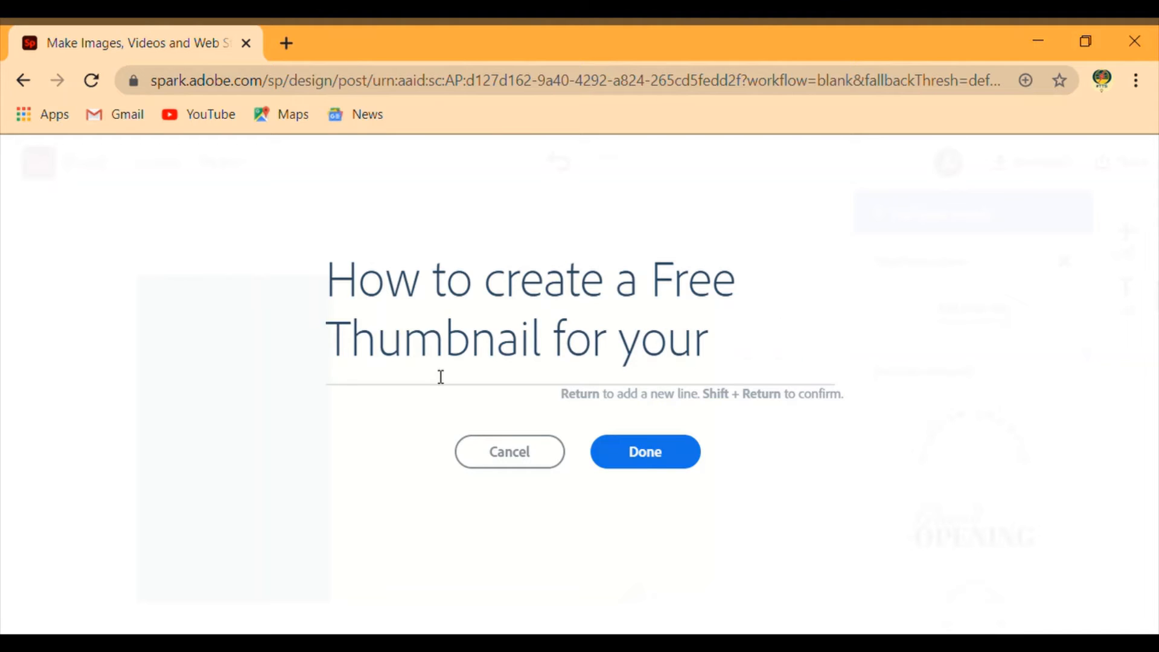
{"action": "key", "text": "BackSpace"}
{"action": "key", "text": "BackSpace"}
{"action": "key", "text": "BackSpace"}
{"action": "key", "text": "BackSpace"}
{"action": "type", "text": "Youtube"}
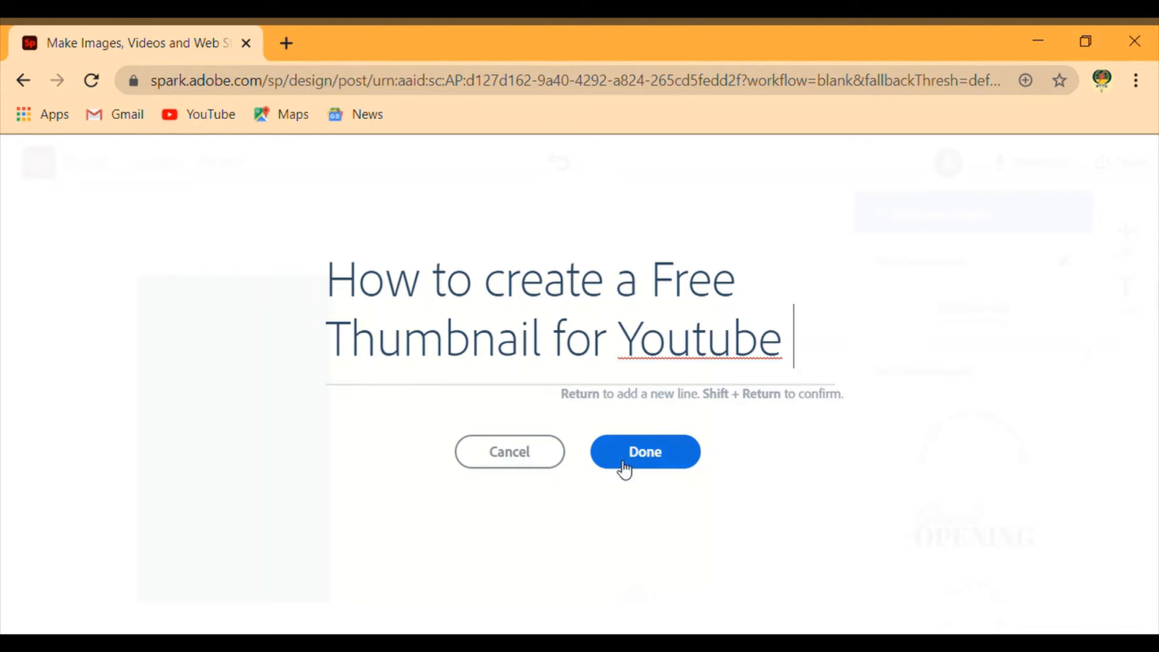
{"action": "left_click", "coordinate": [651, 465]}
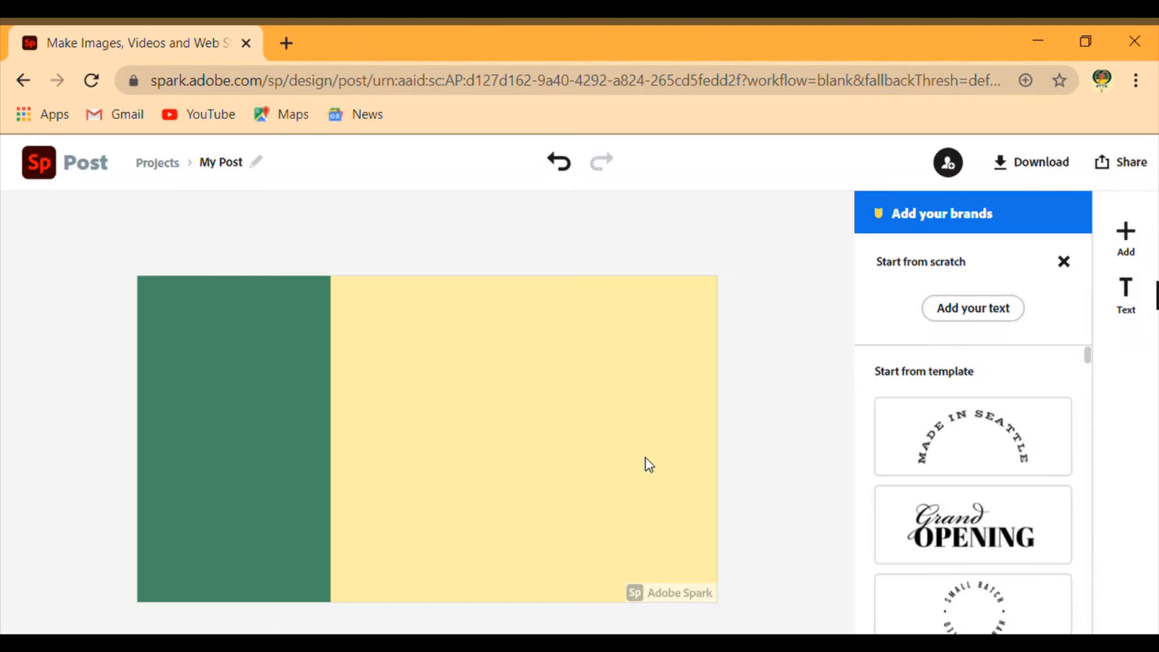
{"action": "left_click", "coordinate": [961, 318]}
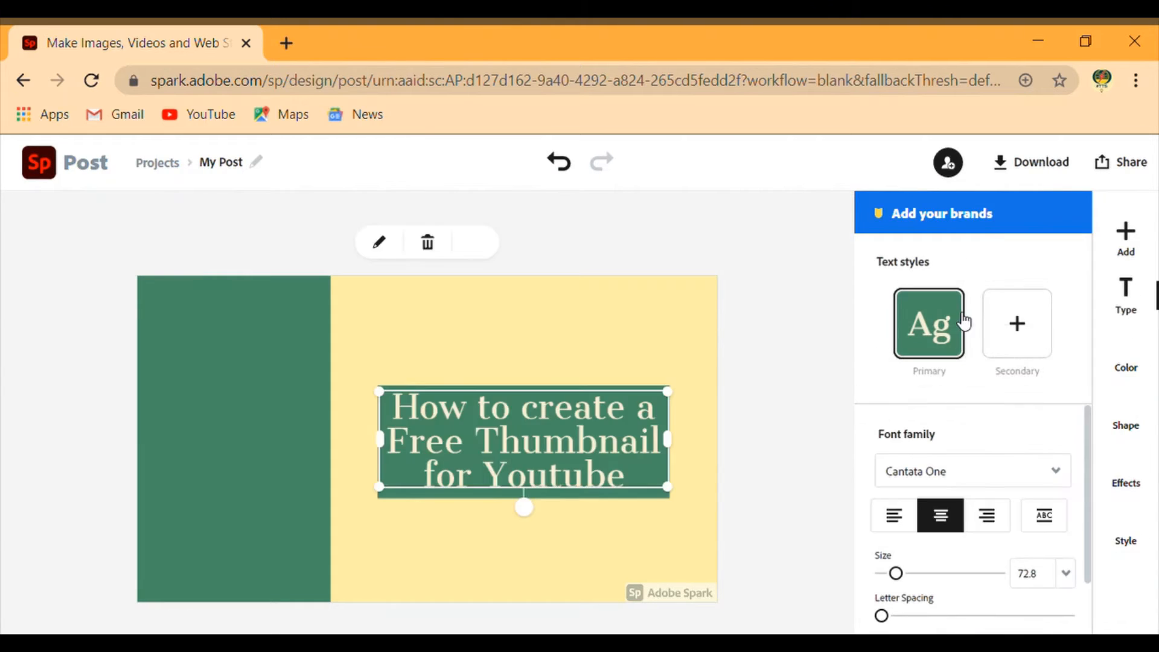
- Move the title text to the upper edge of the cream cell and set its font to Lato Black Italic
{"action": "left_click_drag", "start_coordinate": [529, 451], "coordinate": [523, 336]}
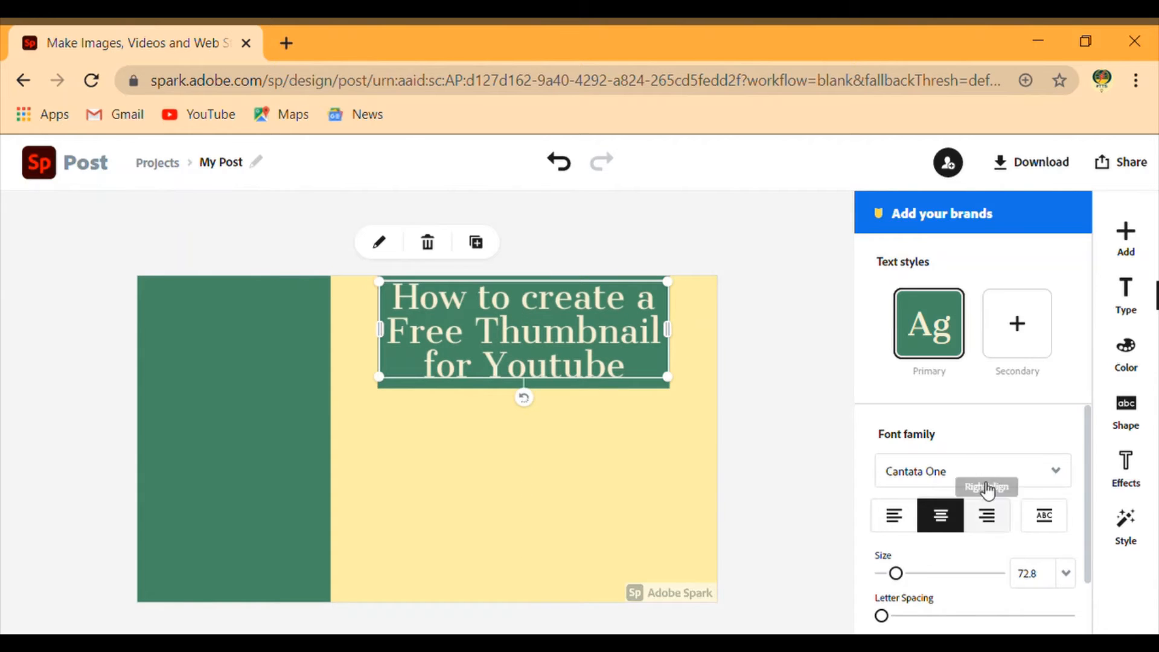
{"action": "left_click", "coordinate": [1054, 472]}
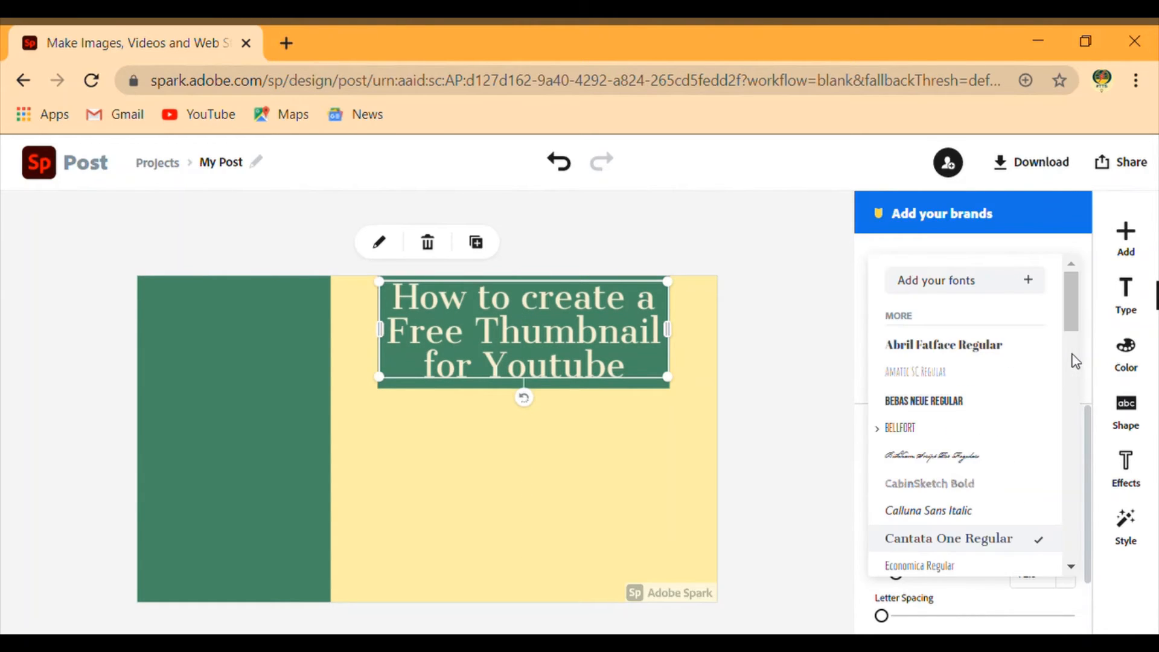
{"action": "left_click_drag", "start_coordinate": [1072, 297], "coordinate": [1069, 378]}
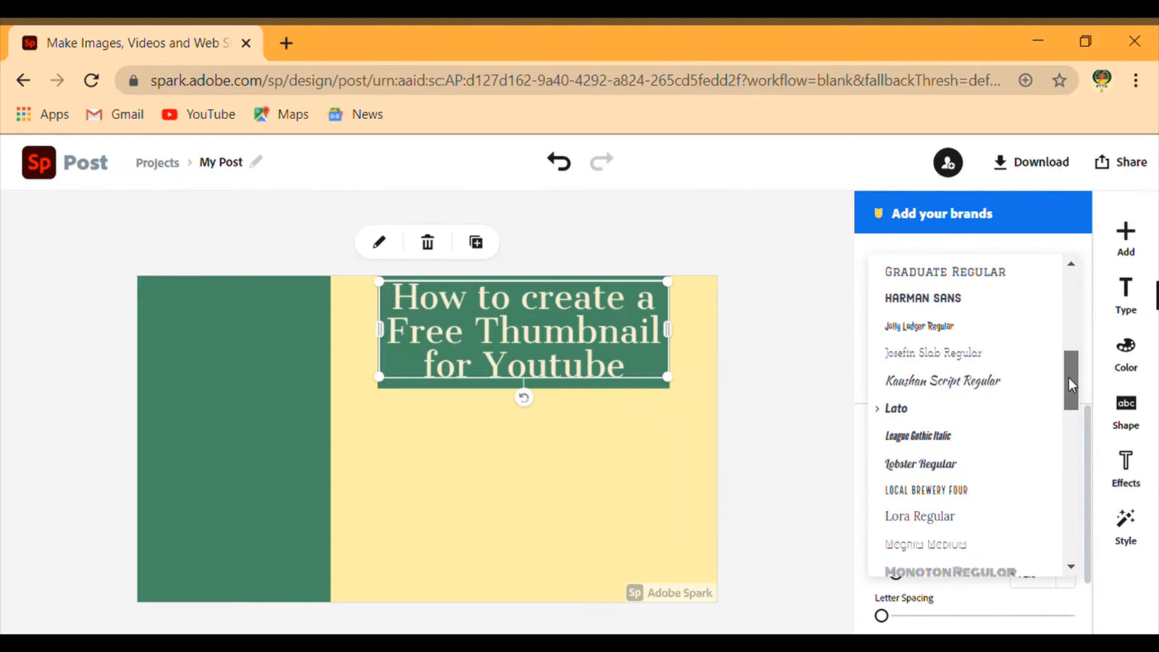
{"action": "left_click", "coordinate": [906, 410]}
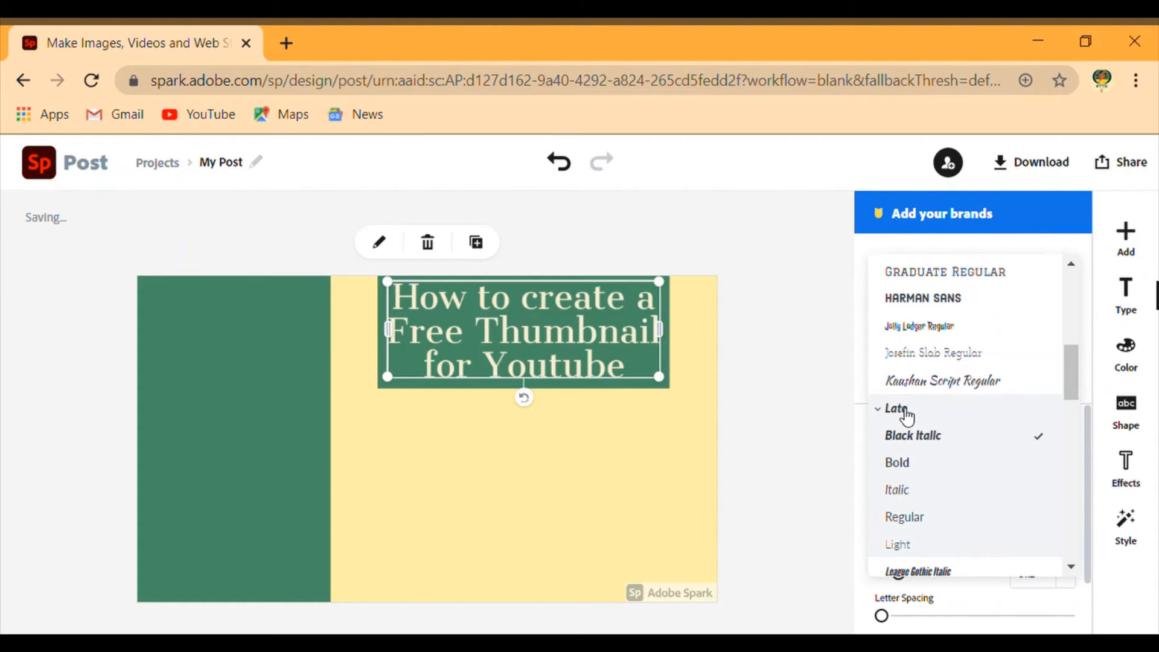
{"action": "left_click", "coordinate": [429, 450]}
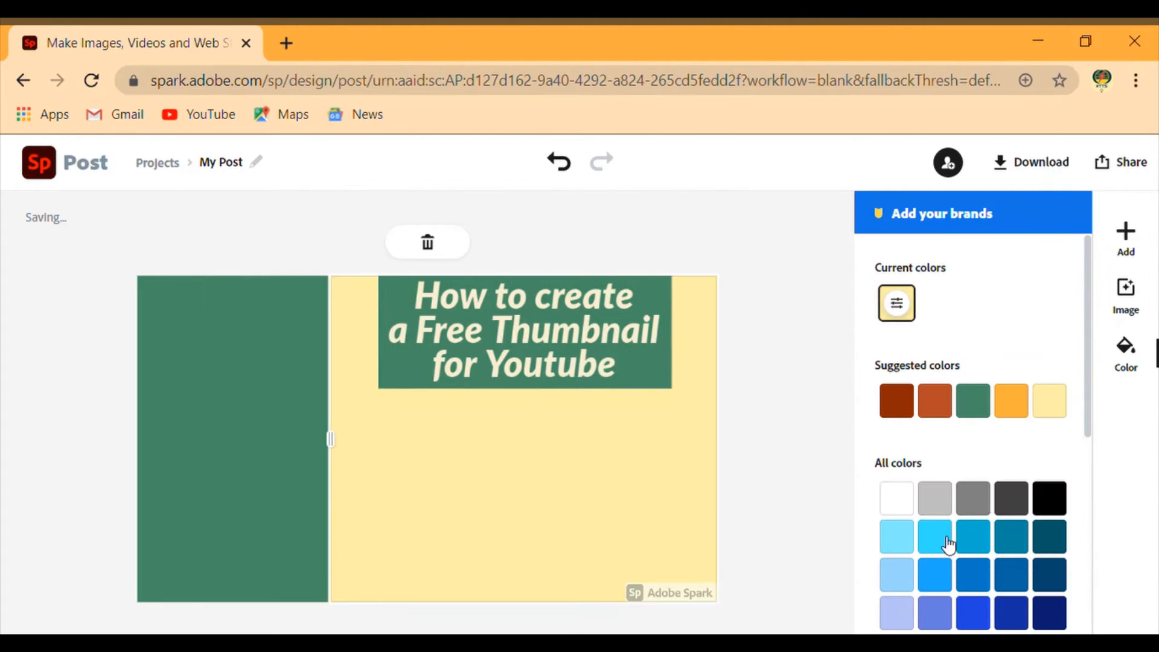
- Add a separate text reading "Using", shrunk to about size 107 and centred directly below the title in the cream cell
{"action": "left_click", "coordinate": [1125, 239]}
{"action": "left_click", "coordinate": [885, 241]}
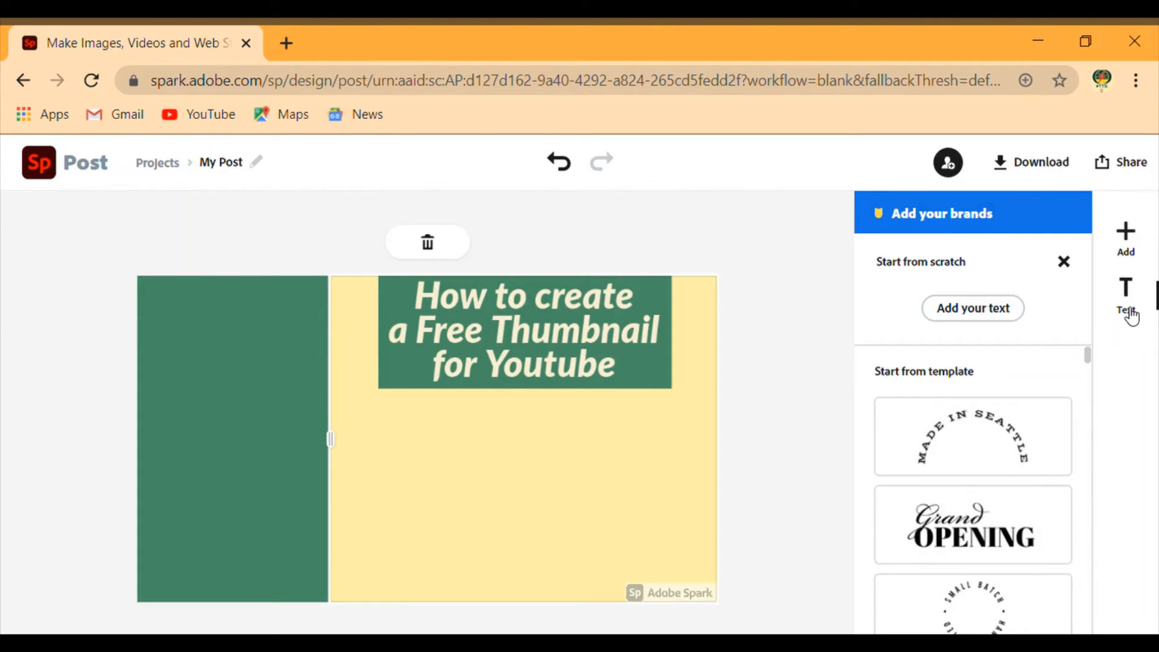
{"action": "left_click", "coordinate": [1126, 239]}
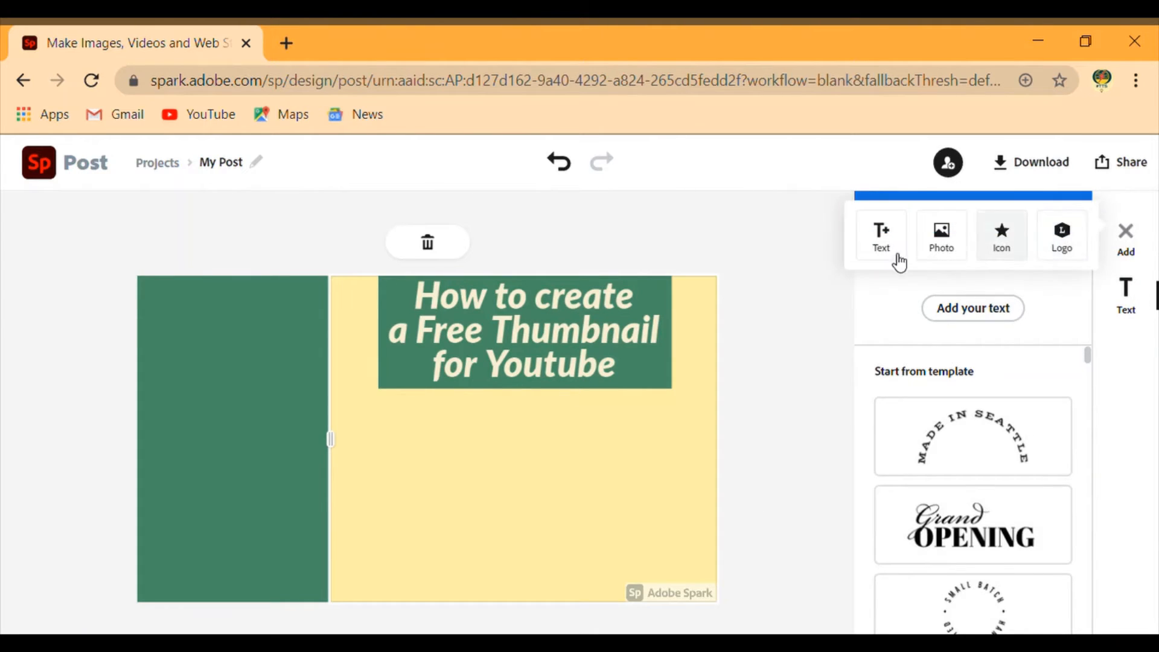
{"action": "left_click", "coordinate": [969, 311]}
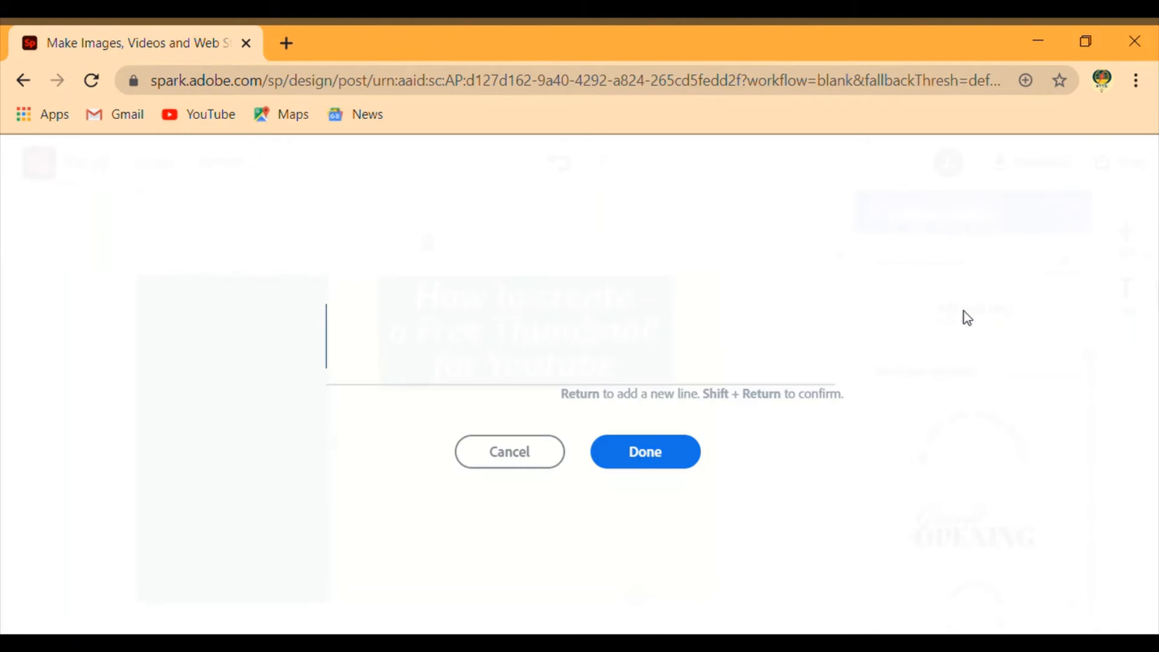
{"action": "type", "text": "Using"}
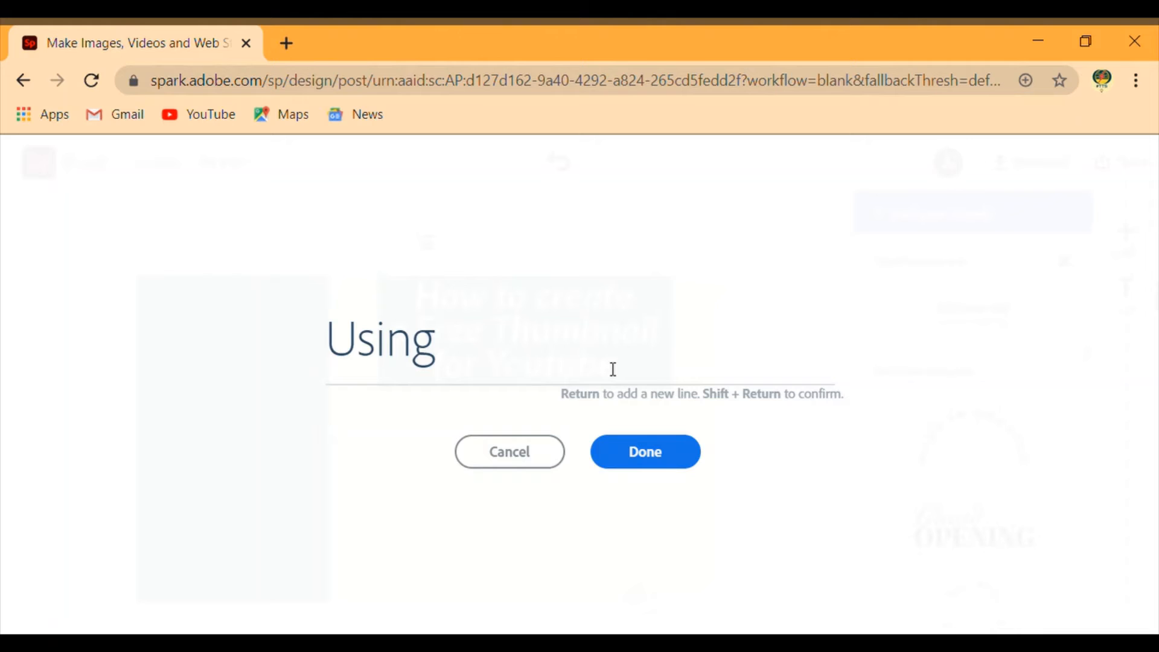
{"action": "left_click", "coordinate": [678, 460]}
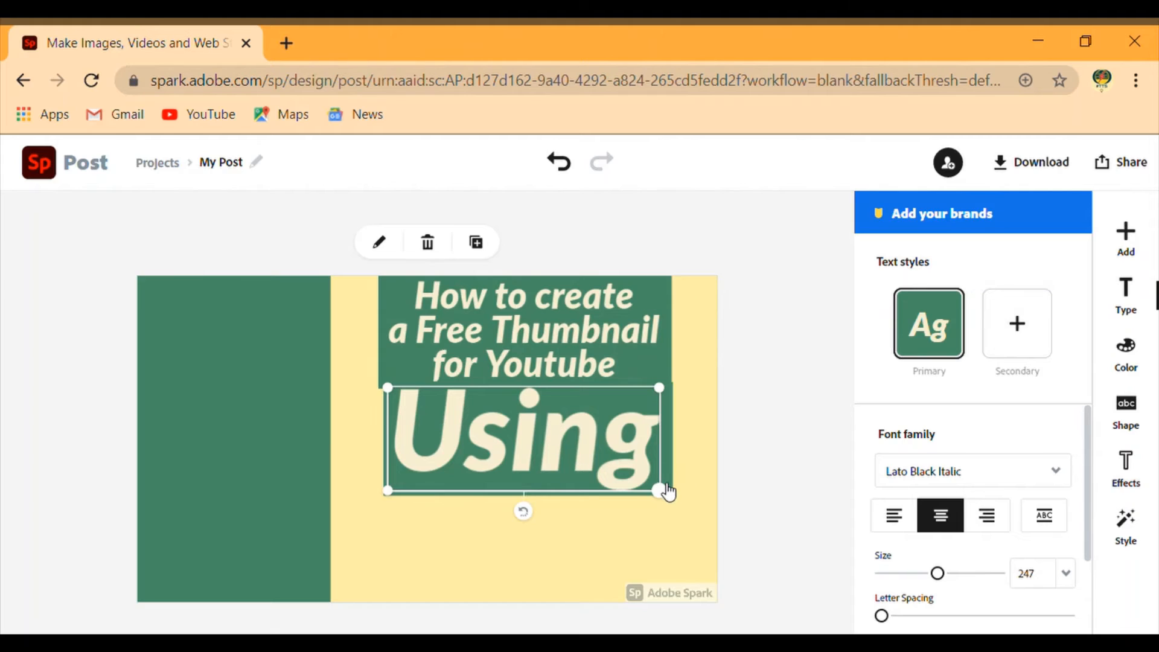
{"action": "left_click_drag", "start_coordinate": [660, 492], "coordinate": [600, 440]}
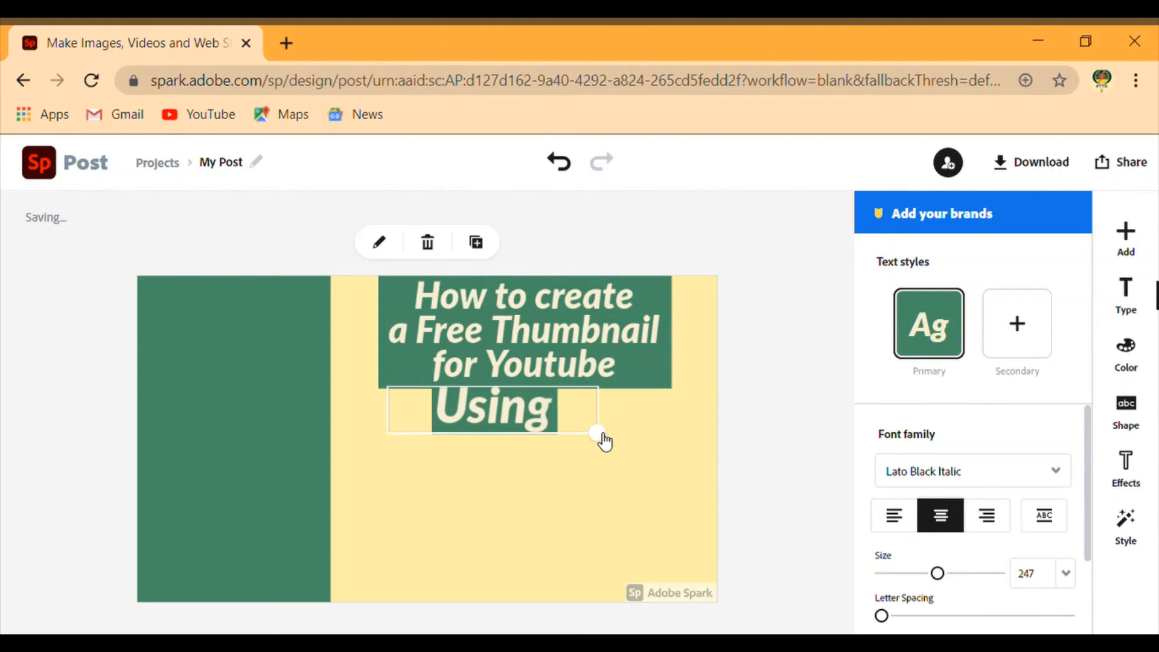
{"action": "left_click_drag", "start_coordinate": [534, 421], "coordinate": [565, 420]}
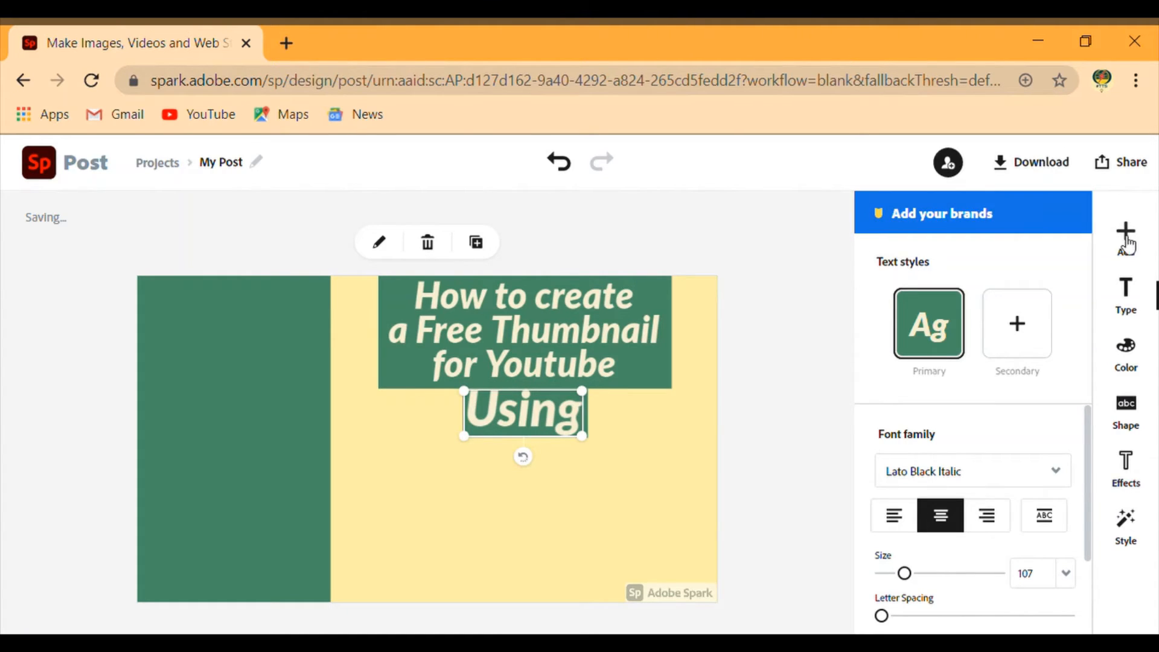
- Add a separate text from scratch reading "ADOBE SPARK" and place it directly below "Using" in the cream cell
{"action": "left_click", "coordinate": [1126, 235]}
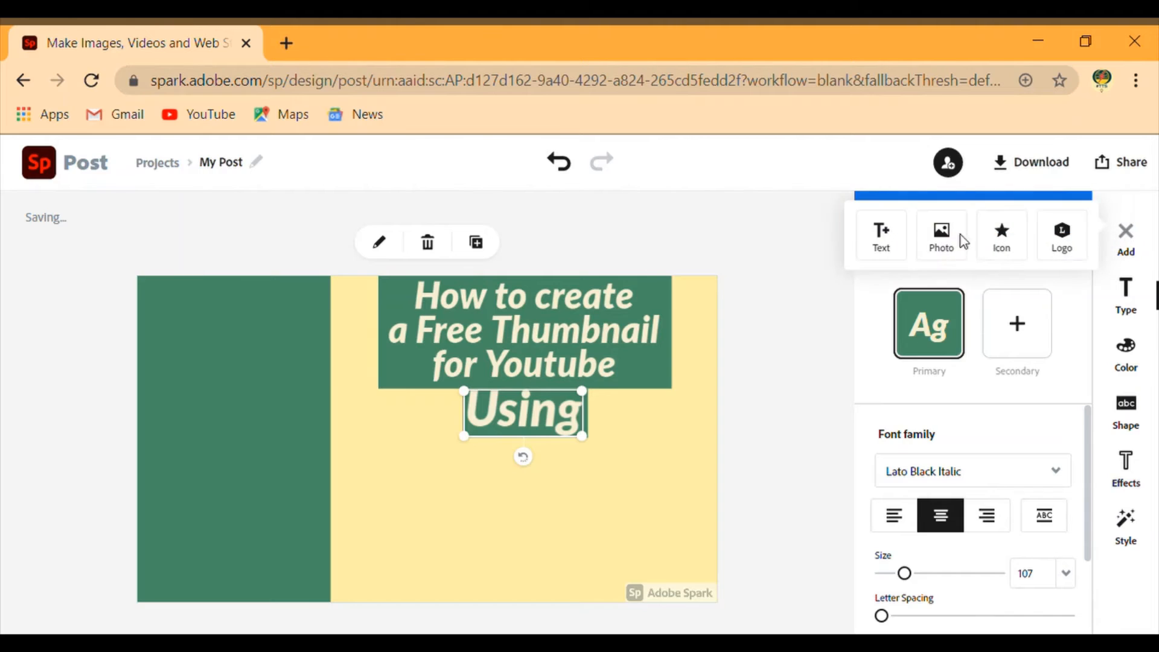
{"action": "left_click", "coordinate": [878, 235]}
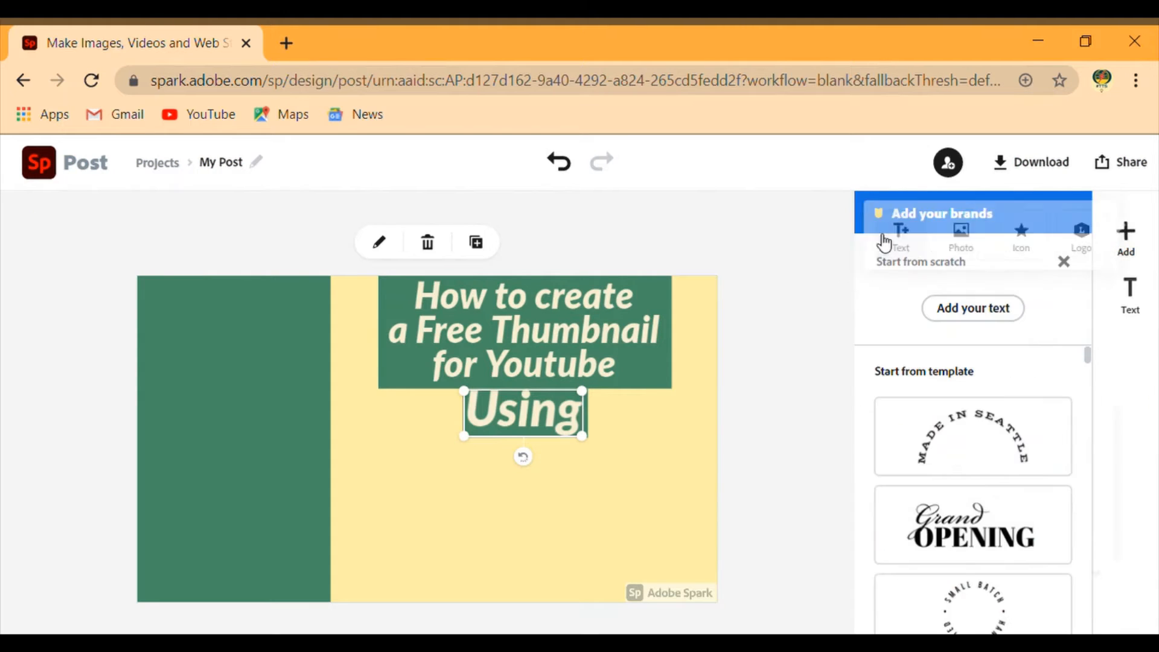
{"action": "left_click", "coordinate": [942, 308]}
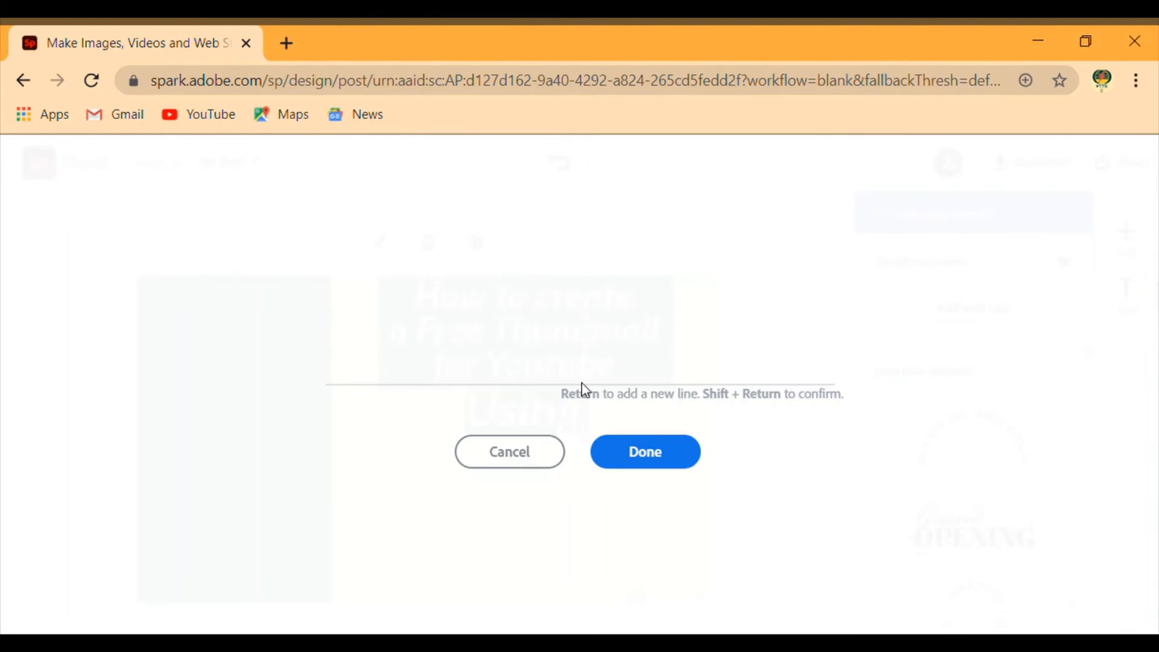
{"action": "type", "text": "ADO"}
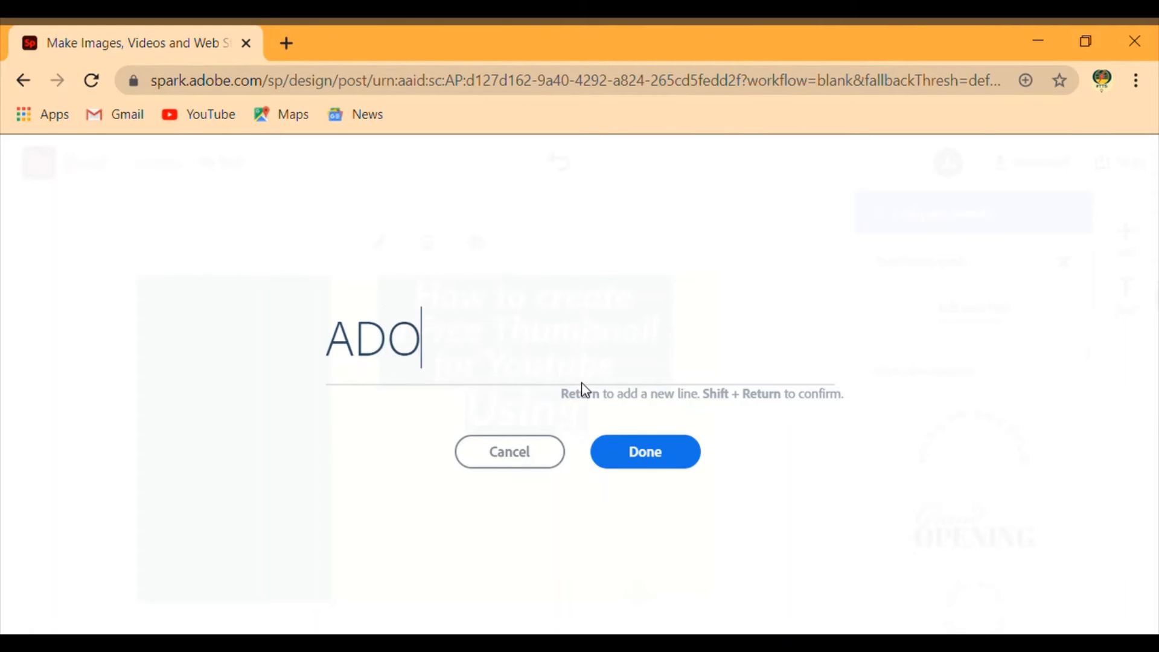
{"action": "type", "text": "BE "}
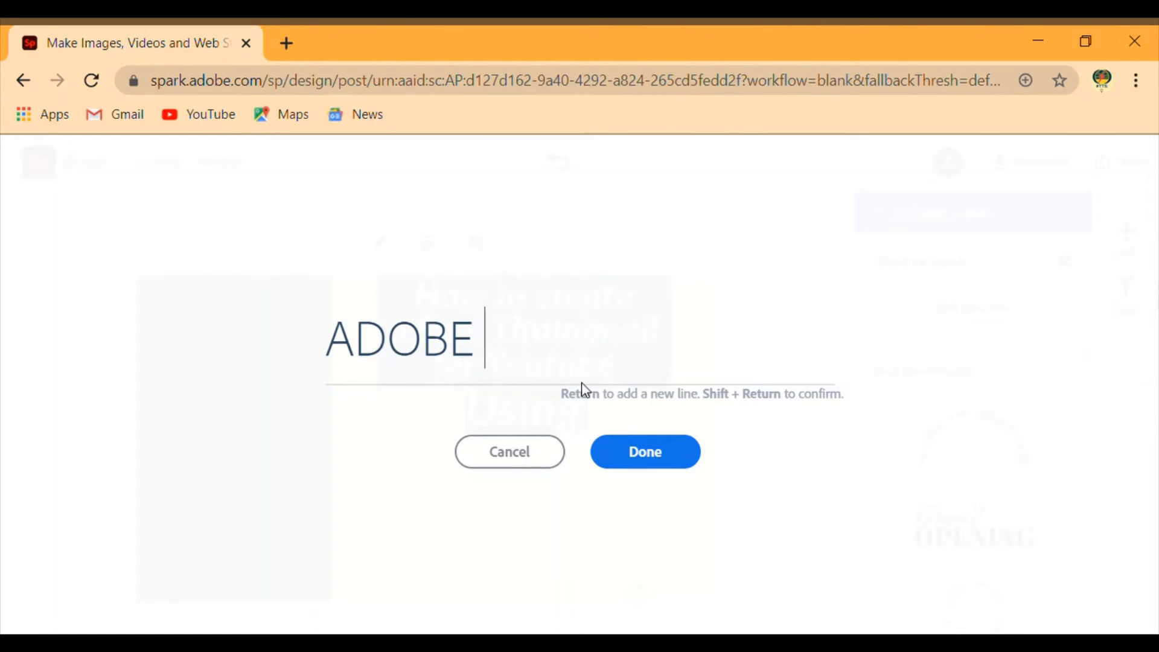
{"action": "type", "text": "SP"}
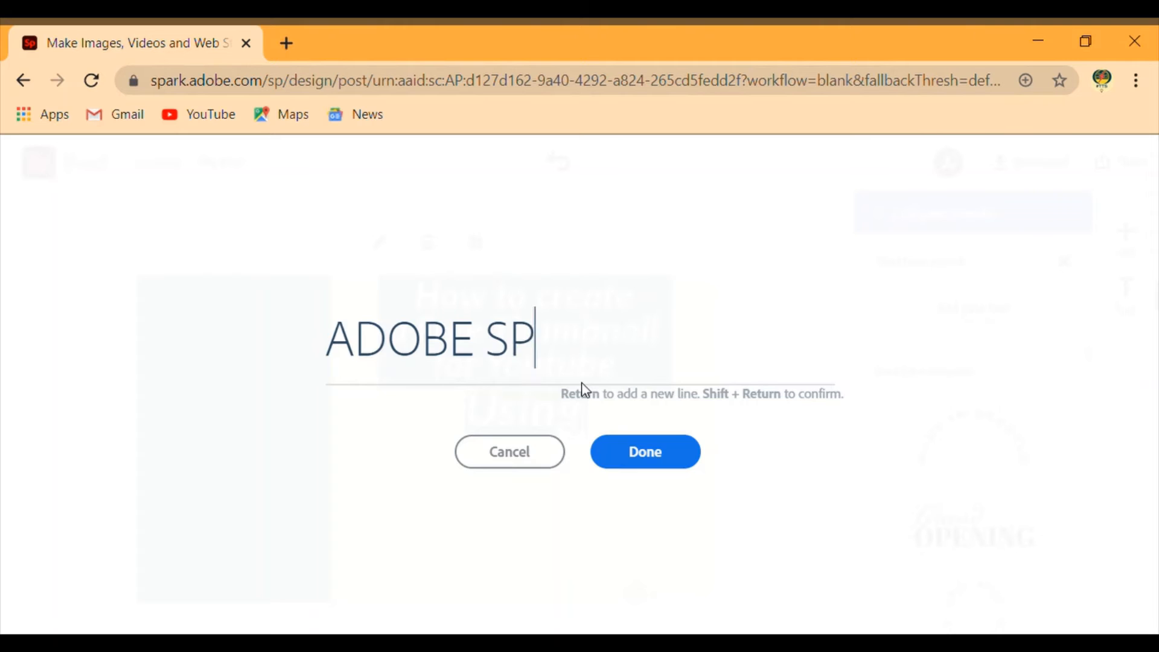
{"action": "type", "text": "ARK"}
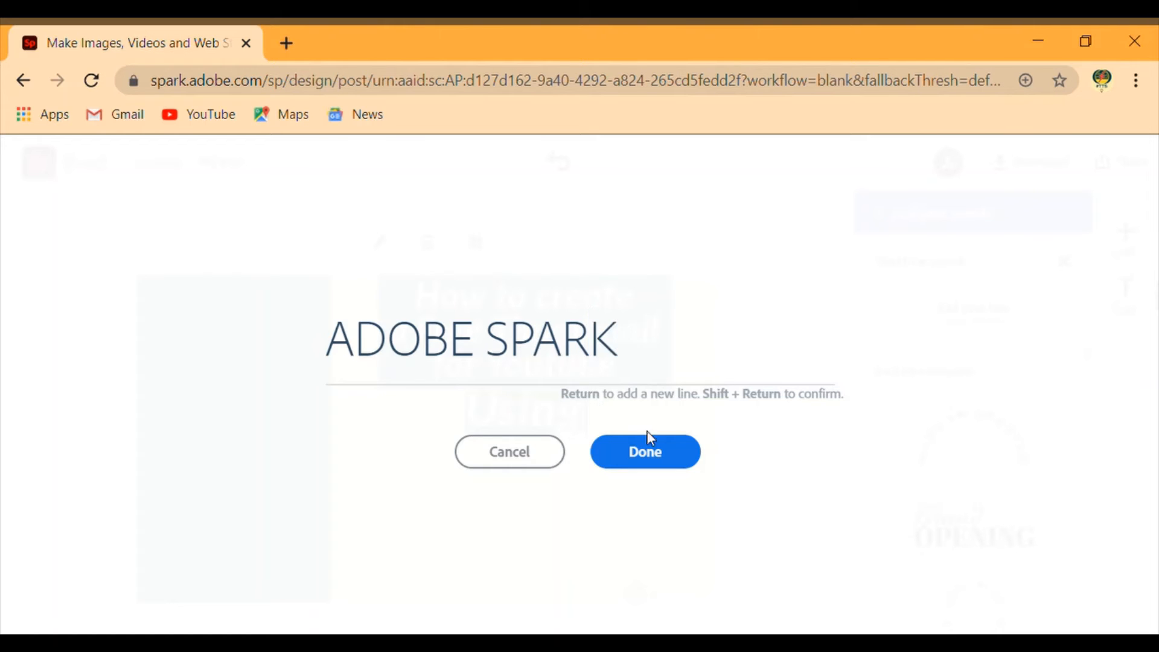
{"action": "left_click", "coordinate": [664, 455]}
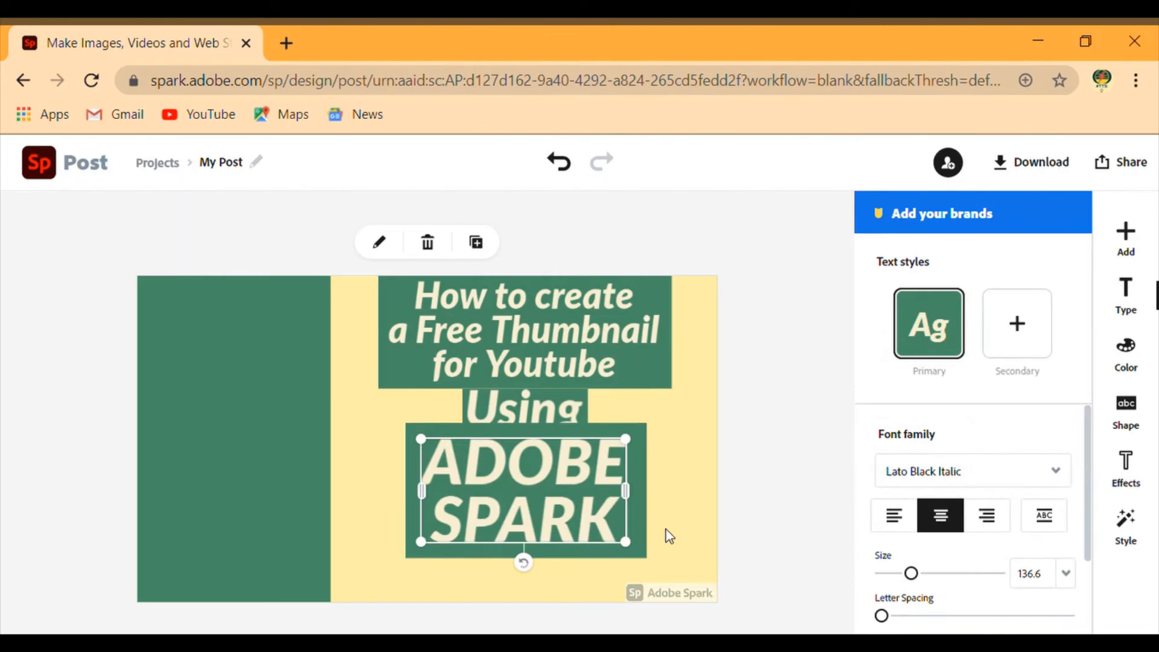
{"action": "mouse_move", "coordinate": [548, 499]}
{"action": "left_mouse_down"}
{"action": "mouse_move", "coordinate": [547, 513]}
{"action": "mouse_move", "coordinate": [543, 480]}
{"action": "left_mouse_up"}
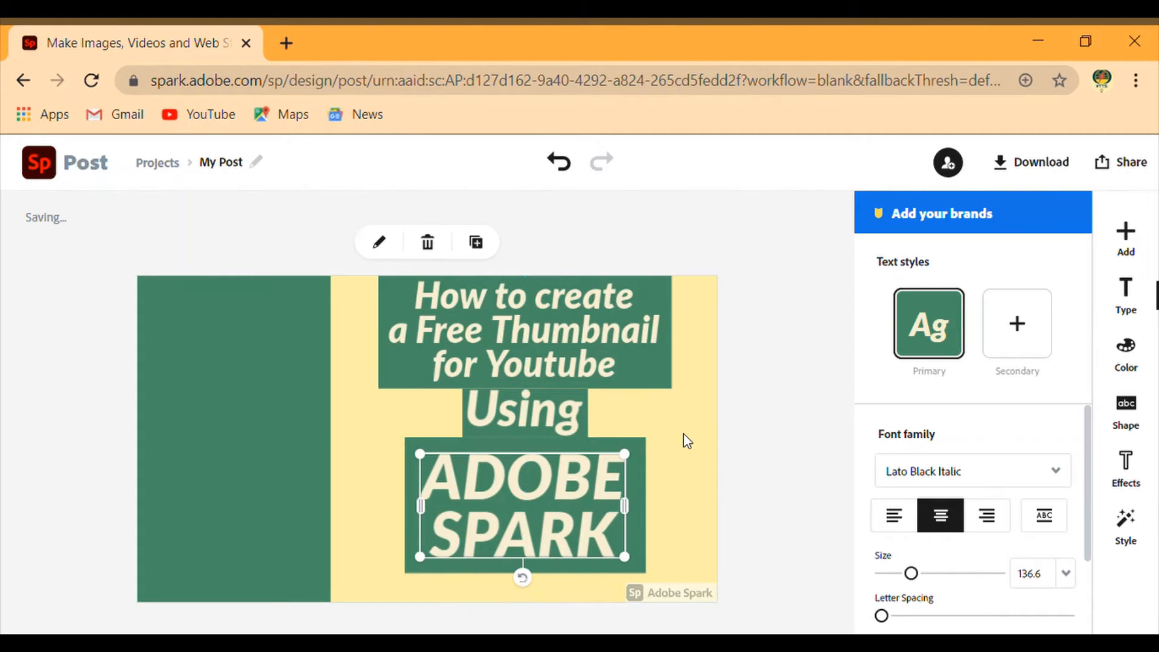
- Remove the Adobe Spark watermark from the cream cell's corner, continuing with the free Starter Plan
{"action": "left_click", "coordinate": [651, 592]}
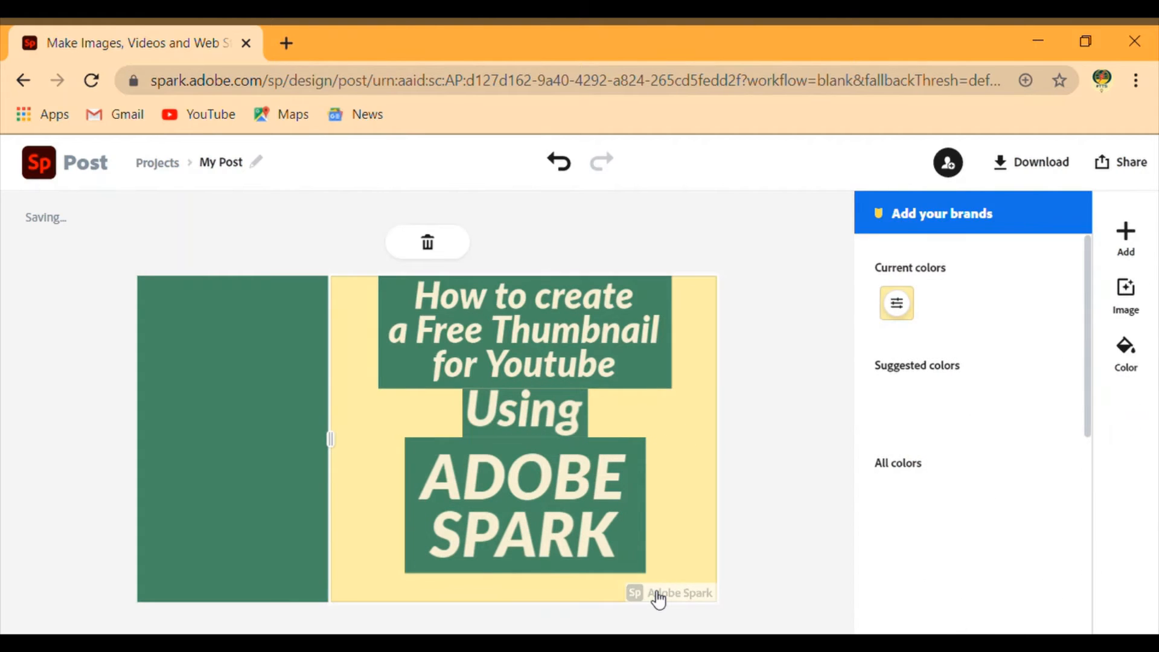
{"action": "left_click", "coordinate": [658, 598]}
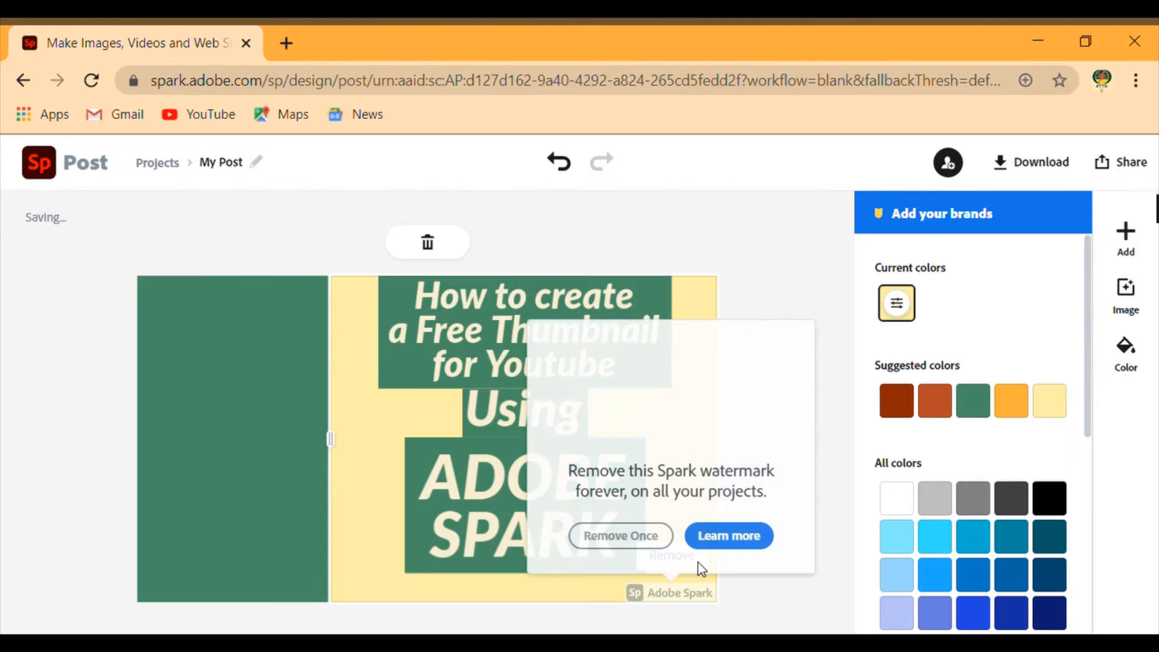
{"action": "left_click", "coordinate": [658, 555]}
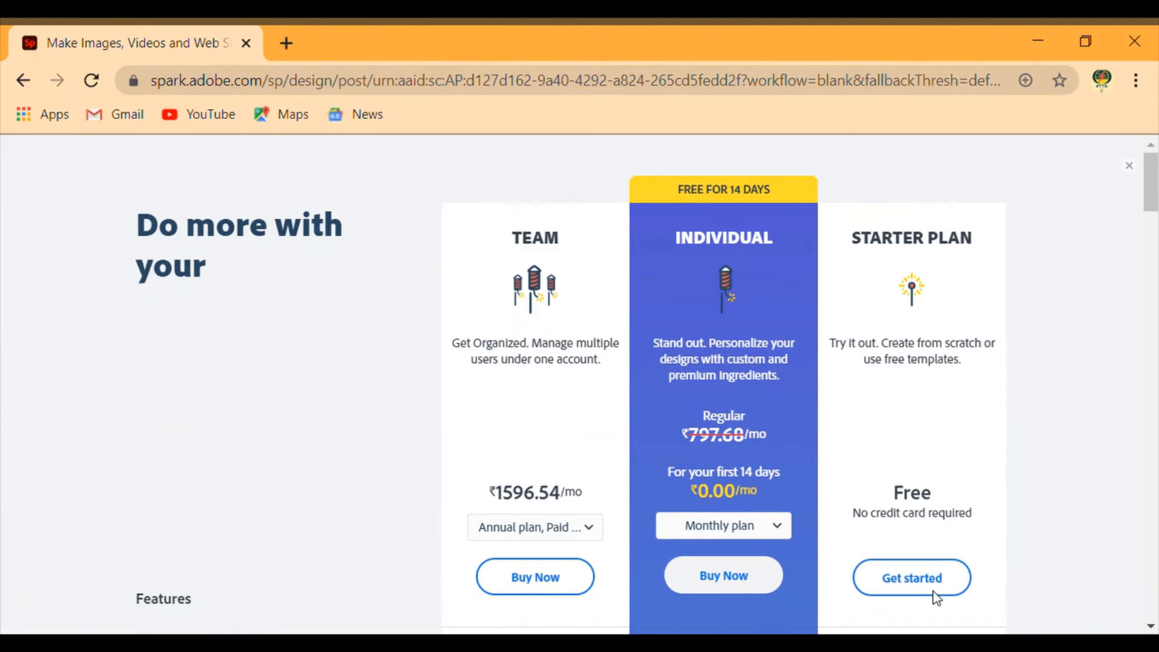
{"action": "left_click", "coordinate": [936, 596]}
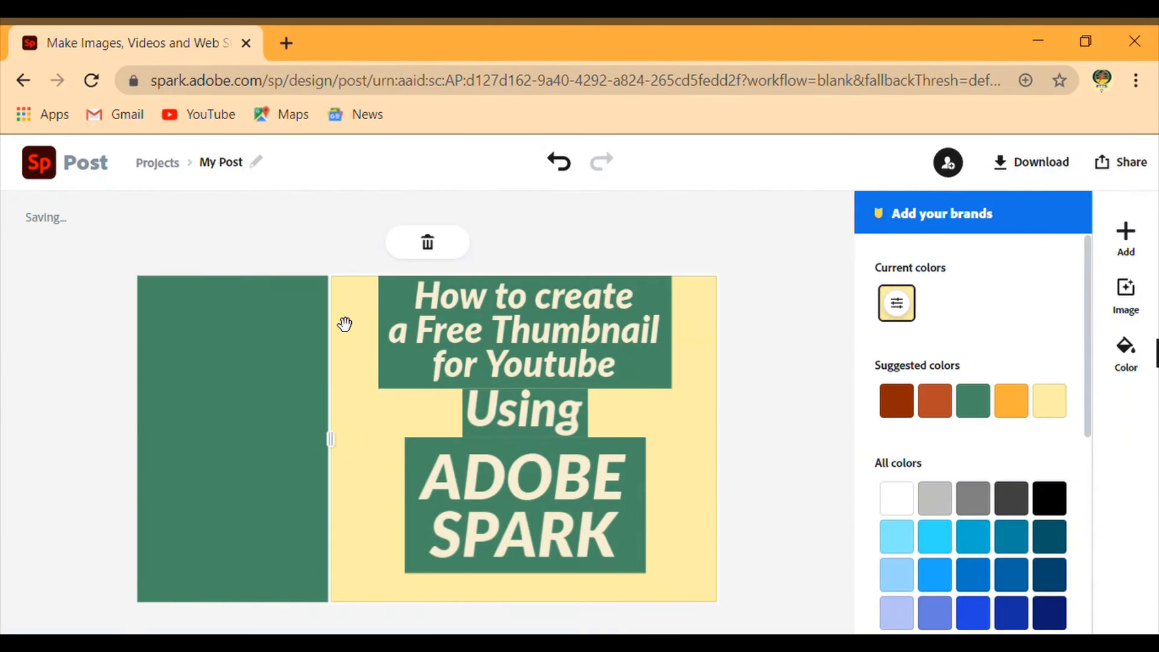
- Upload the #TTS logo photo as a freely movable image and place it at the upper edge of the green cell
{"action": "left_click", "coordinate": [1139, 240]}
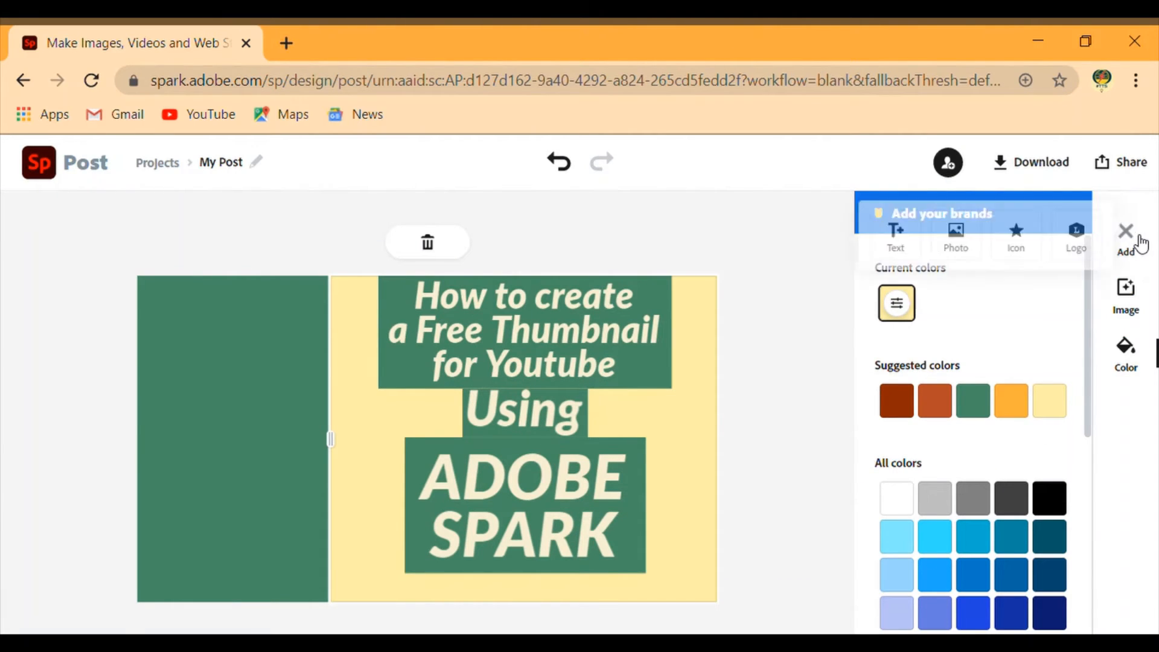
{"action": "left_click", "coordinate": [948, 244]}
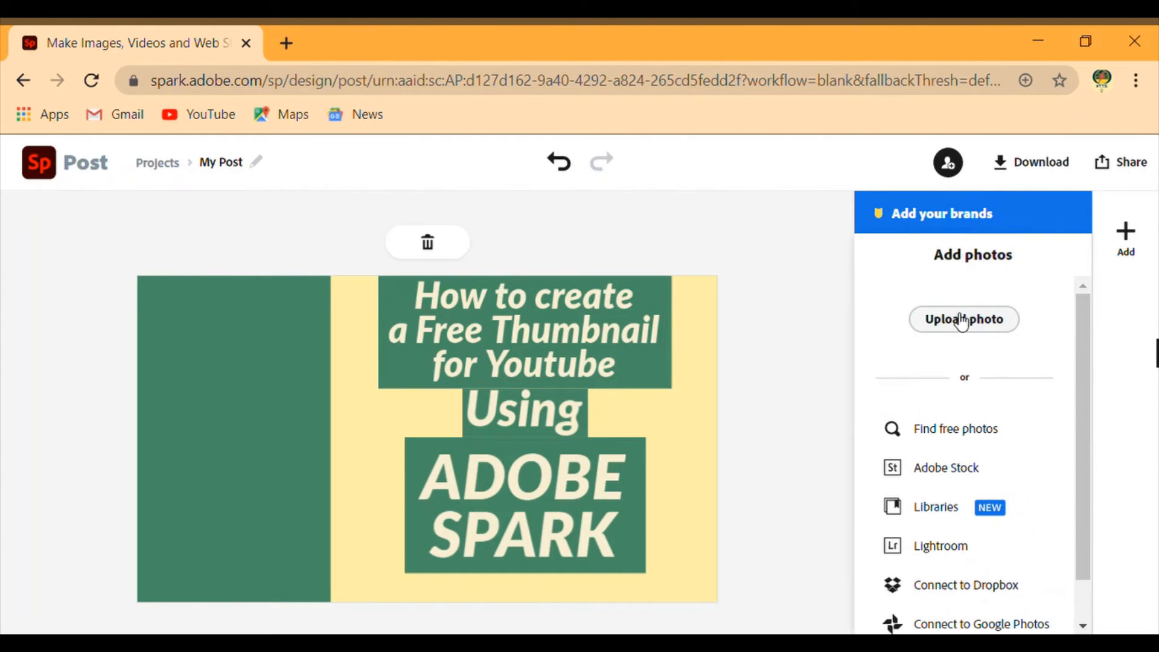
{"action": "left_click", "coordinate": [961, 321]}
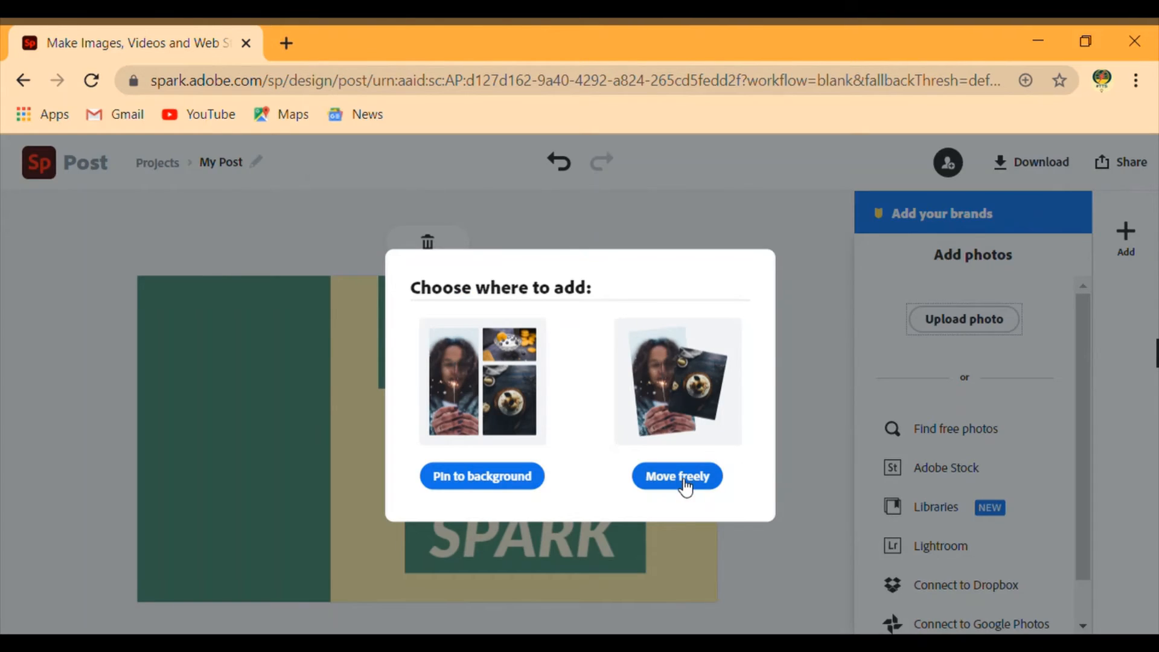
{"action": "left_click", "coordinate": [684, 483]}
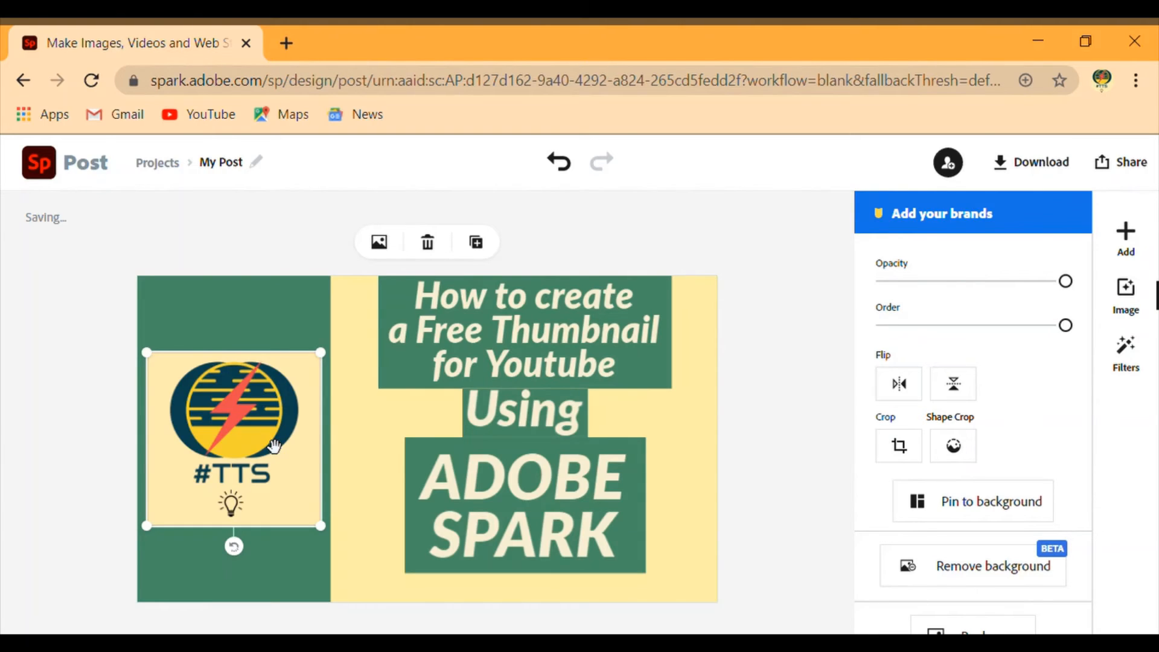
{"action": "left_click_drag", "start_coordinate": [274, 446], "coordinate": [255, 351]}
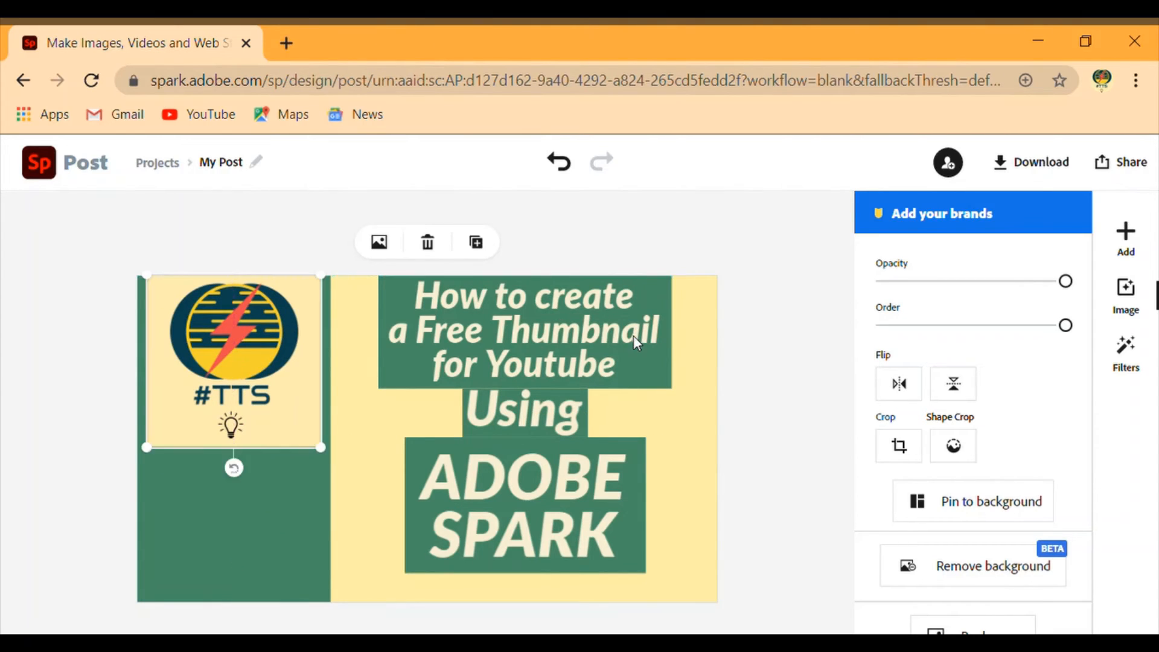
- Change the title text to "How to create a Free good-looking Thumbnail for Youtube within 10 minutes"
{"action": "left_click", "coordinate": [632, 335]}
{"action": "left_click", "coordinate": [379, 242]}
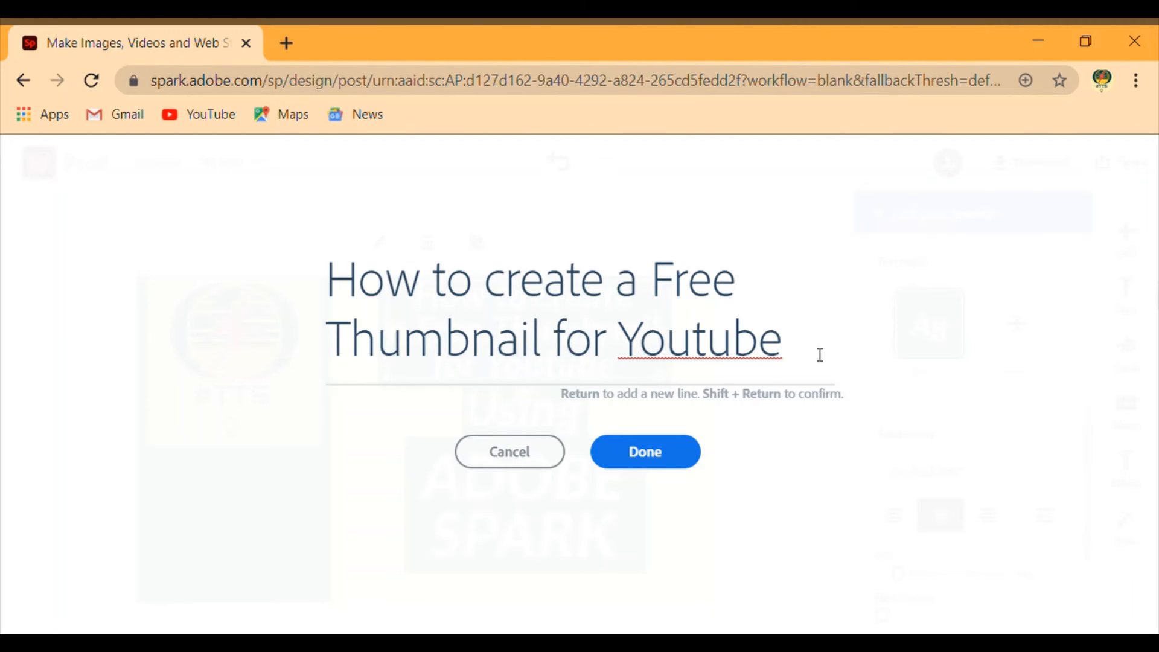
{"action": "type", "text": "within "}
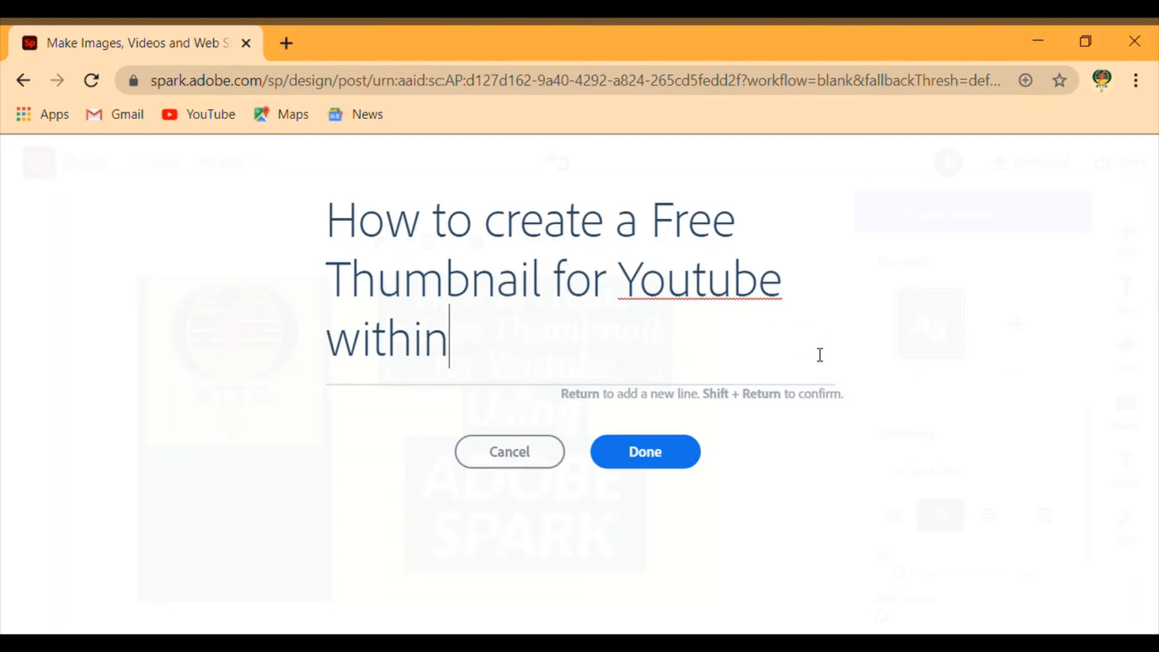
{"action": "type", "text": "10 "}
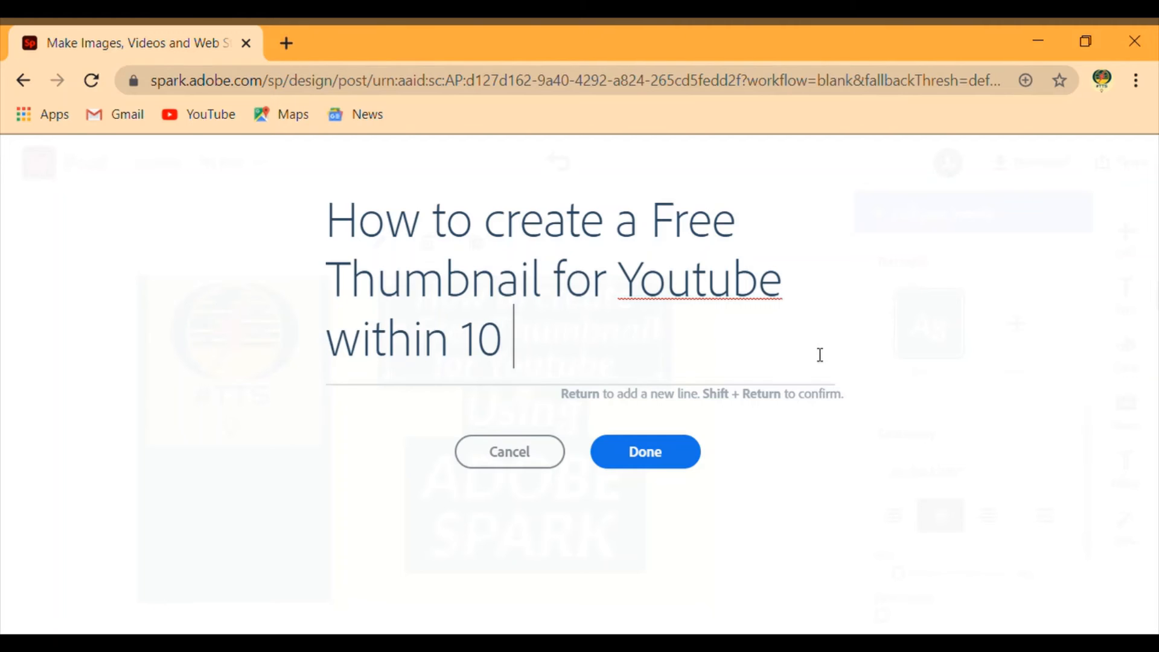
{"action": "type", "text": "minutes"}
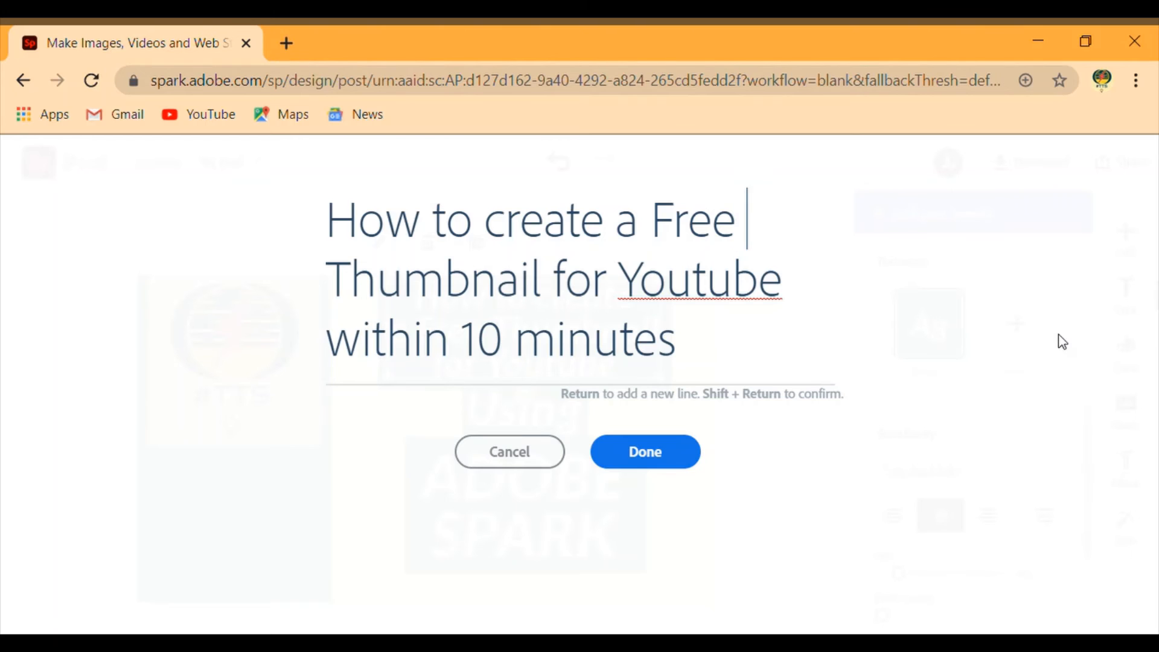
{"action": "type", "text": "G"}
{"action": "key", "text": "BackSpace"}
{"action": "type", "text": "good"}
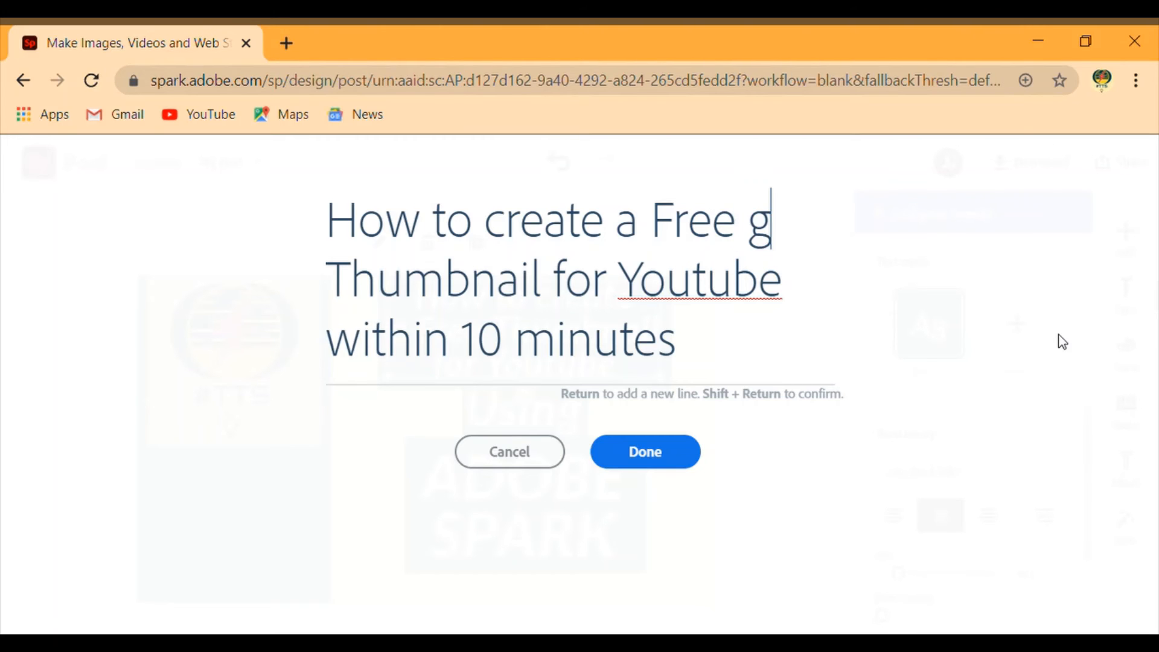
{"action": "type", "text": "-lookin"}
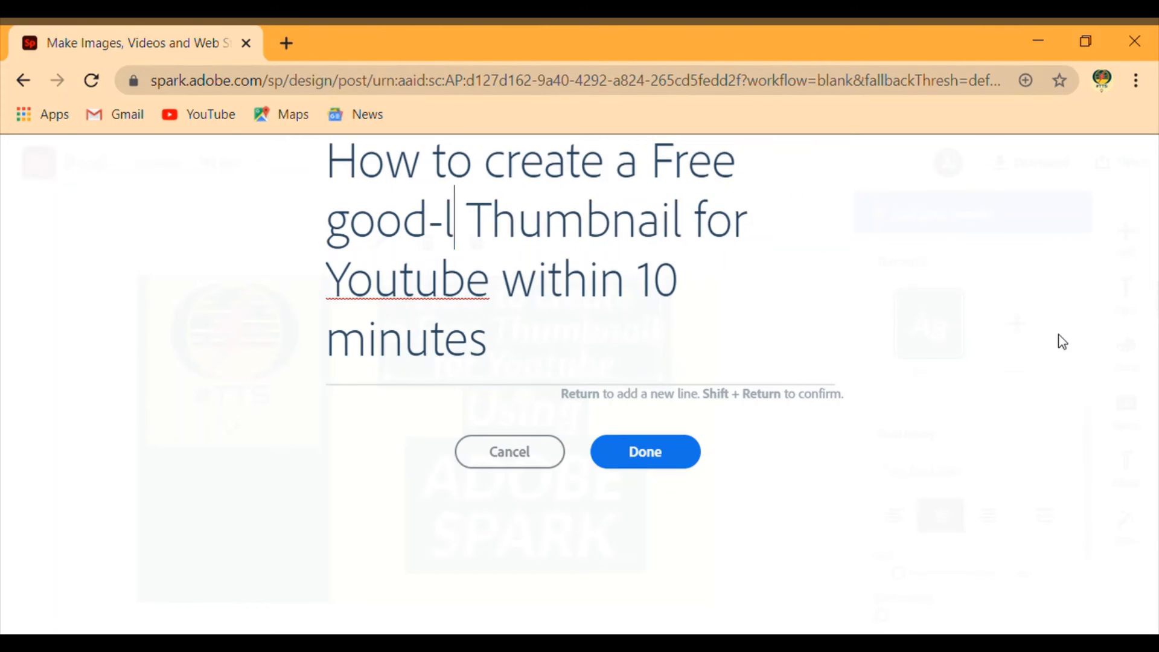
{"action": "type", "text": "g"}
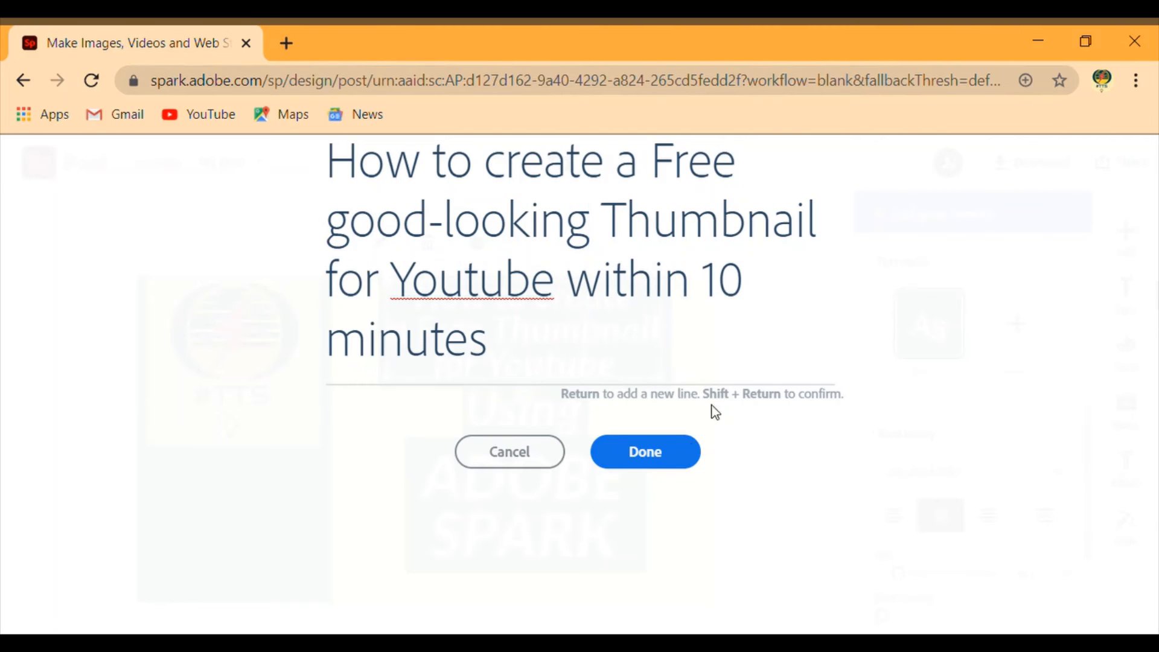
{"action": "left_click", "coordinate": [661, 464]}
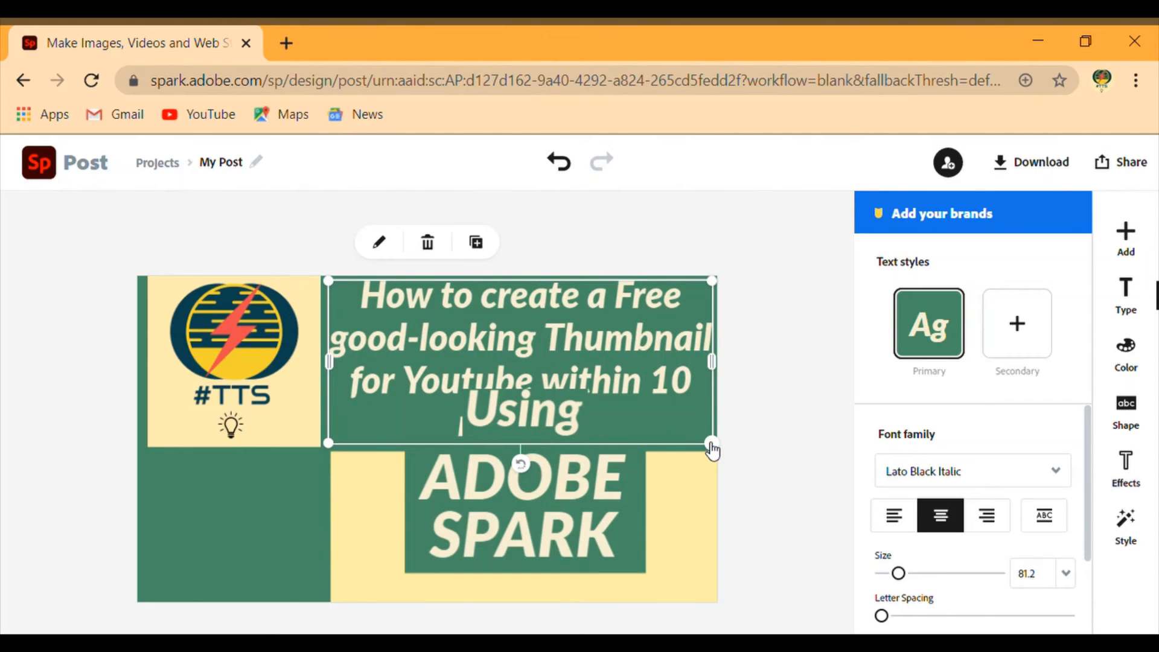
- Shrink the title to fit above "Using", make "Using" slightly smaller, and reduce "ADOBE SPARK" to about size 115
{"action": "left_click_drag", "start_coordinate": [712, 443], "coordinate": [688, 429]}
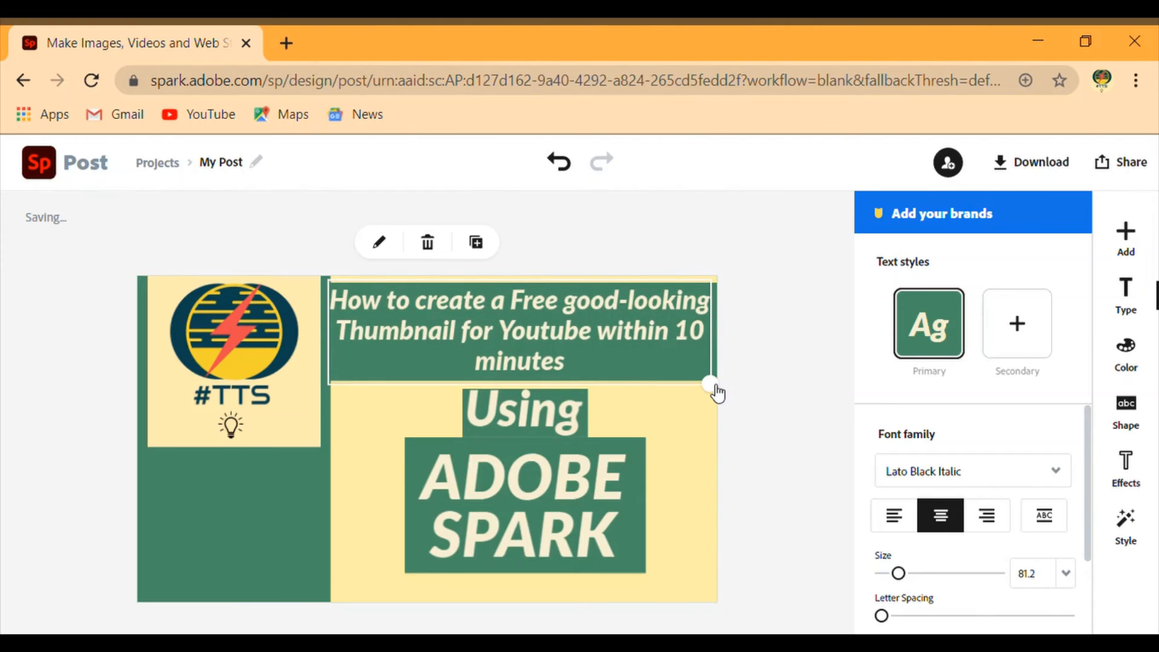
{"action": "left_click", "coordinate": [567, 408]}
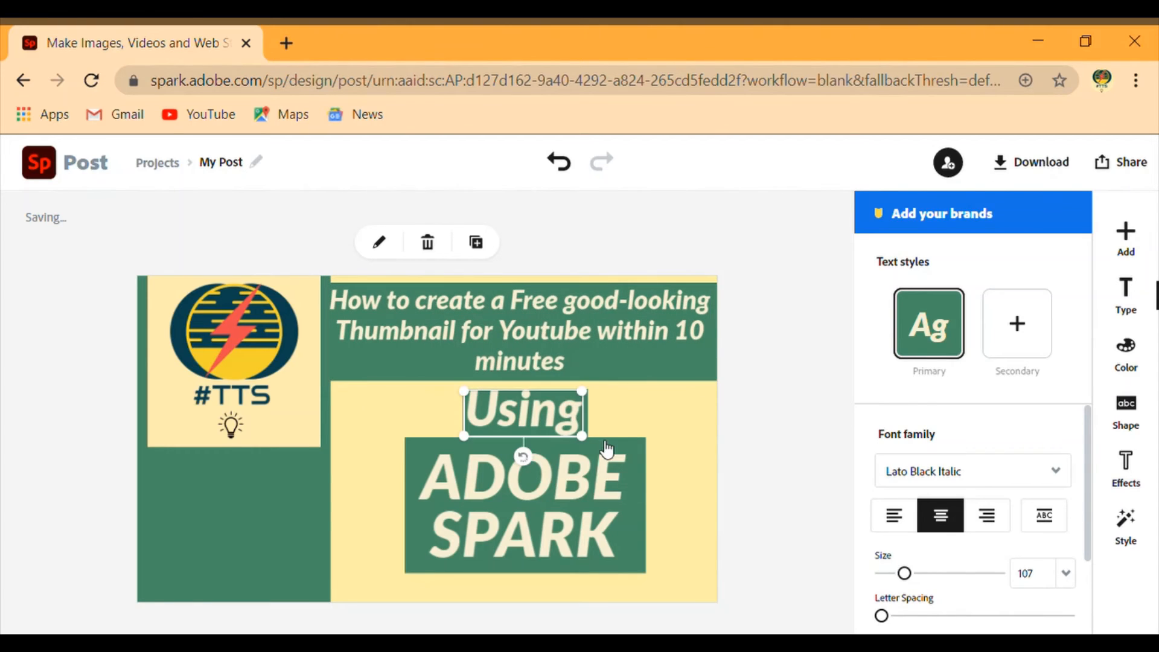
{"action": "mouse_move", "coordinate": [595, 441]}
{"action": "left_mouse_down"}
{"action": "mouse_move", "coordinate": [569, 417]}
{"action": "mouse_move", "coordinate": [584, 433]}
{"action": "left_mouse_up"}
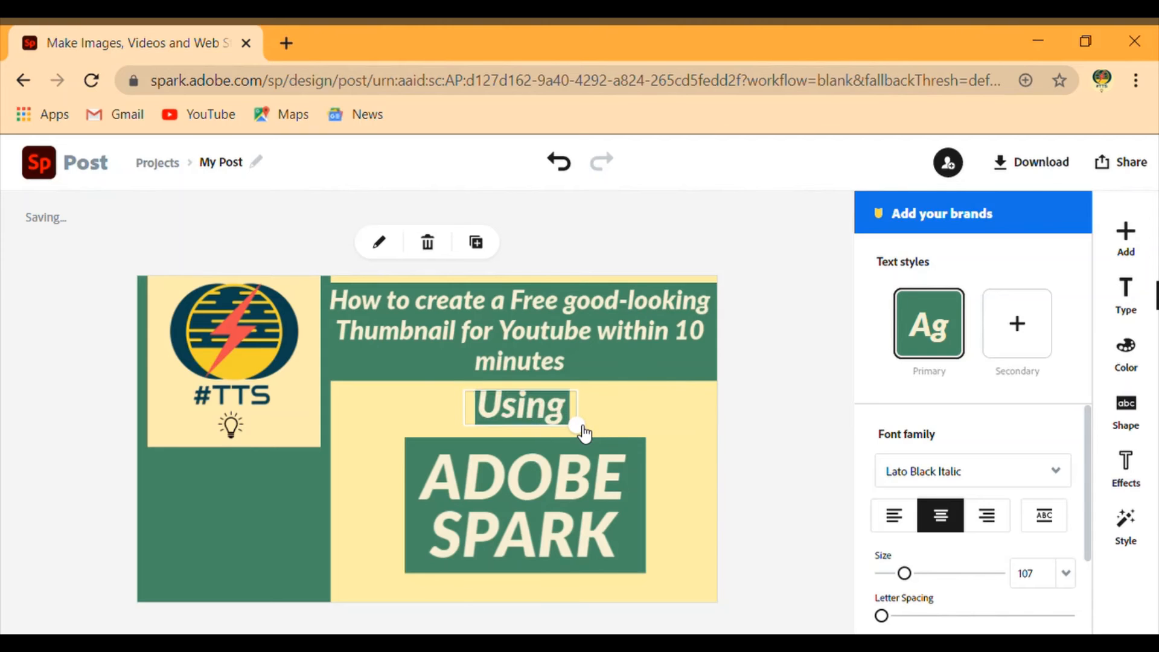
{"action": "left_click", "coordinate": [583, 497]}
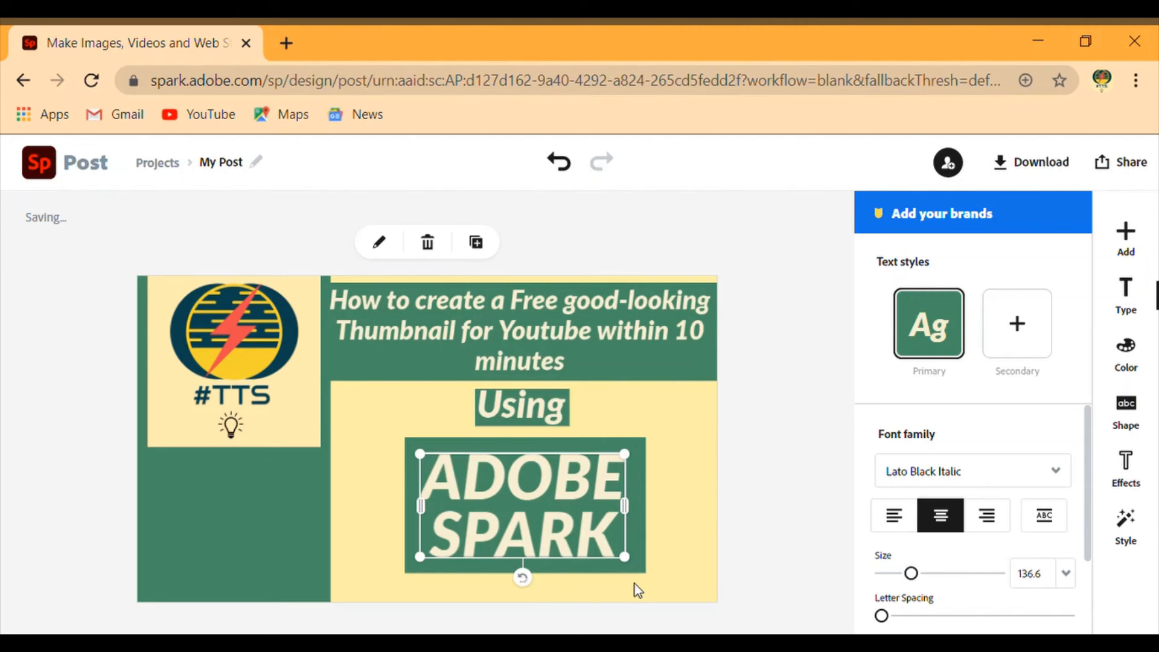
{"action": "mouse_move", "coordinate": [633, 563]}
{"action": "left_mouse_down"}
{"action": "mouse_move", "coordinate": [612, 531]}
{"action": "mouse_move", "coordinate": [628, 545]}
{"action": "left_mouse_up"}
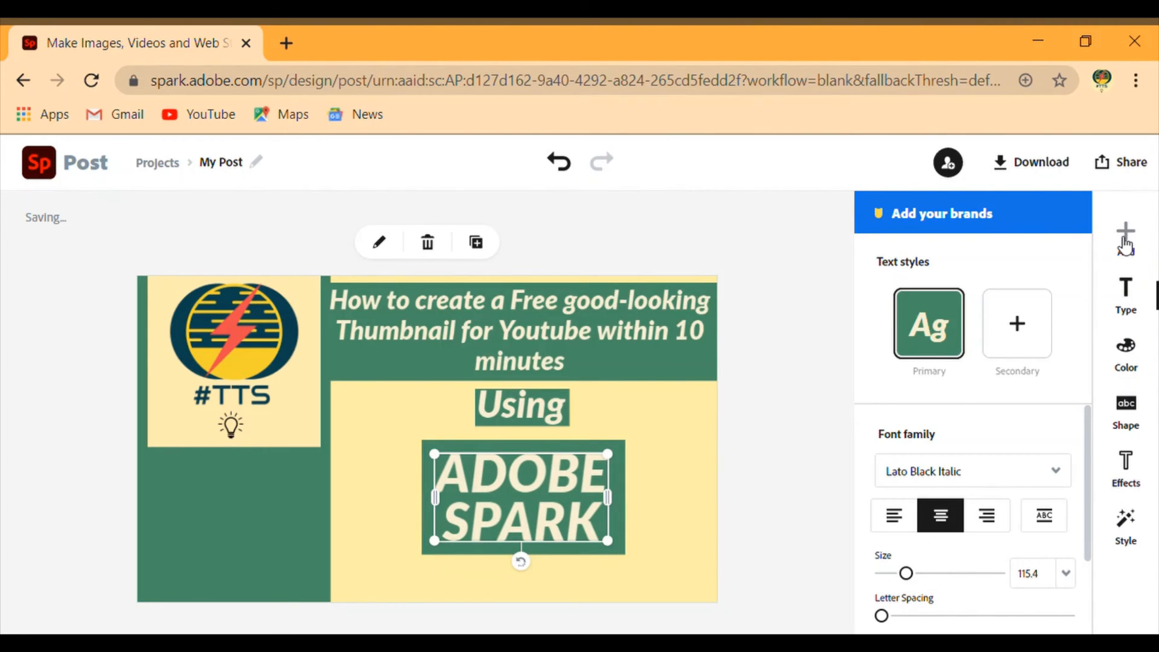
- Add a rounded outline star icon found by searching "star", shrink it and place it just left of "ADOBE SPARK"
{"action": "left_click", "coordinate": [1126, 238]}
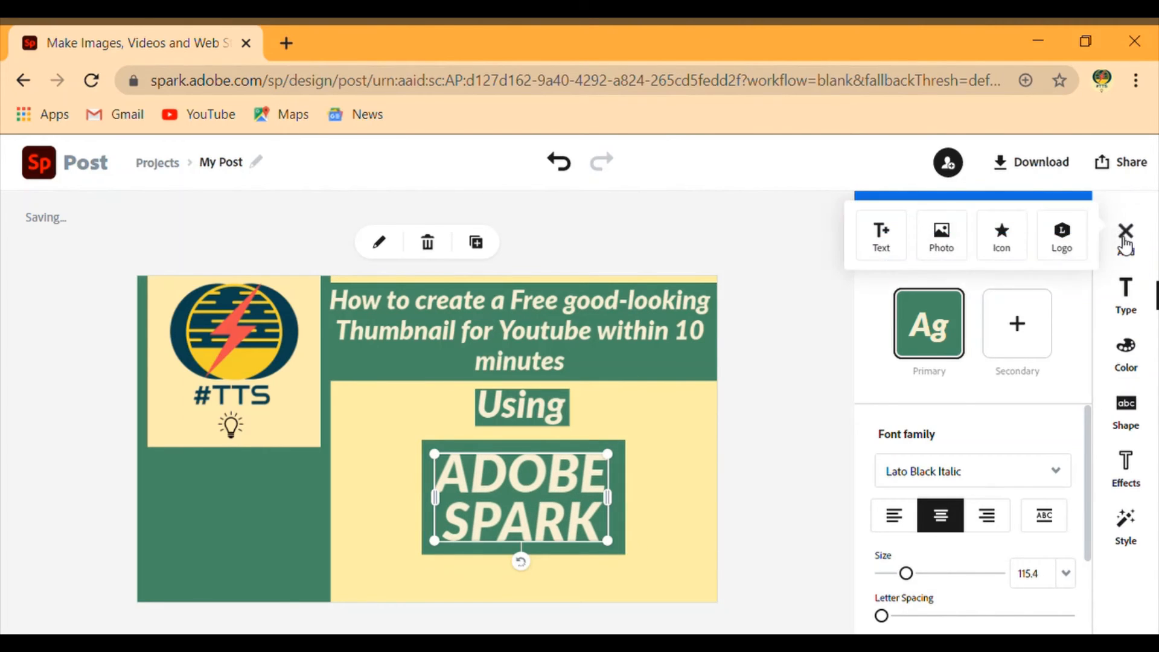
{"action": "left_click", "coordinate": [996, 237]}
{"action": "type", "text": "star"}
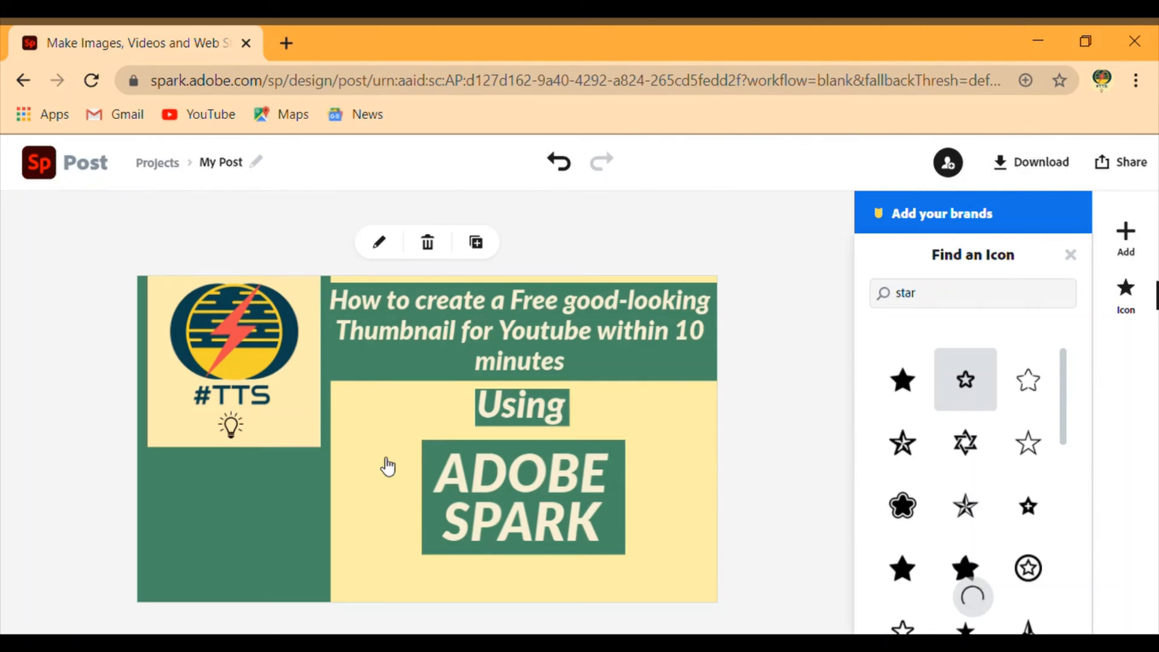
{"action": "left_click", "coordinate": [969, 385]}
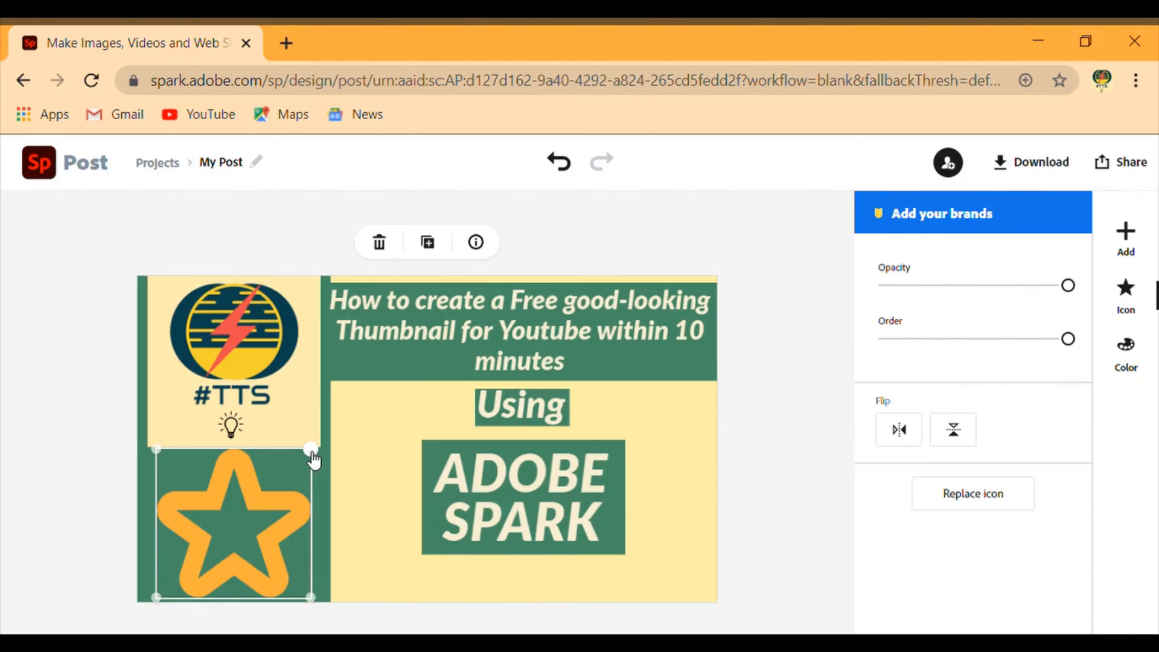
{"action": "left_click_drag", "start_coordinate": [310, 450], "coordinate": [384, 490]}
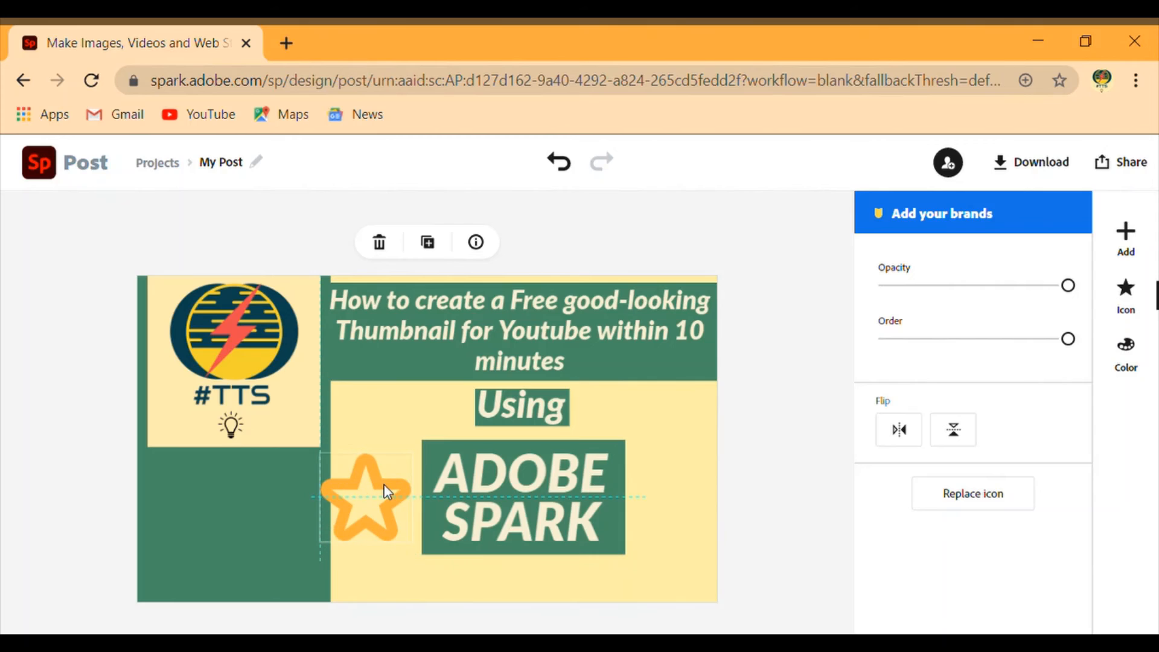
- Duplicate the star icon and place the copy just right of "ADOBE SPARK", level with the star on the left side
{"action": "left_click", "coordinate": [439, 241]}
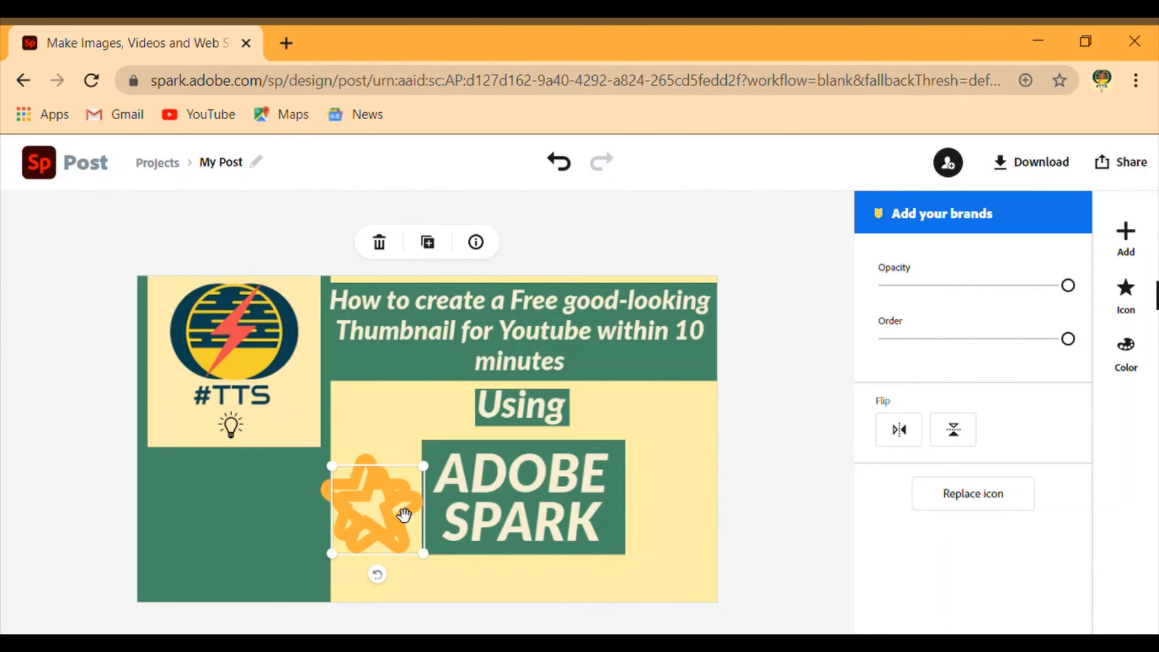
{"action": "left_click_drag", "start_coordinate": [429, 510], "coordinate": [701, 510]}
{"action": "left_click", "coordinate": [419, 496]}
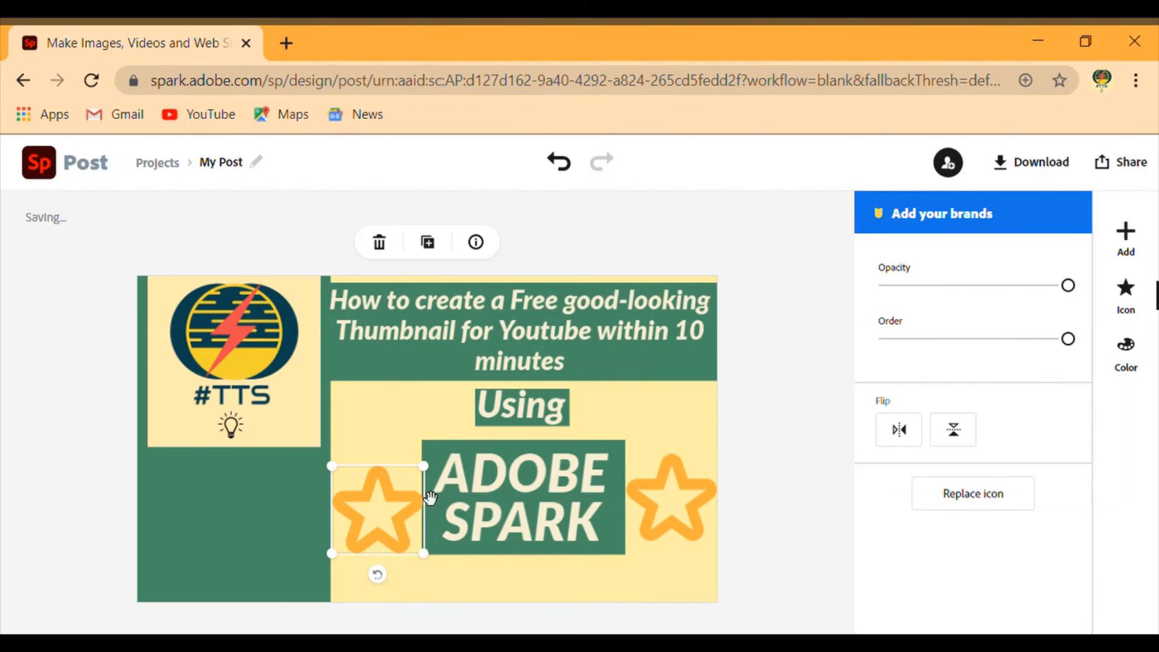
{"action": "left_click", "coordinate": [668, 493]}
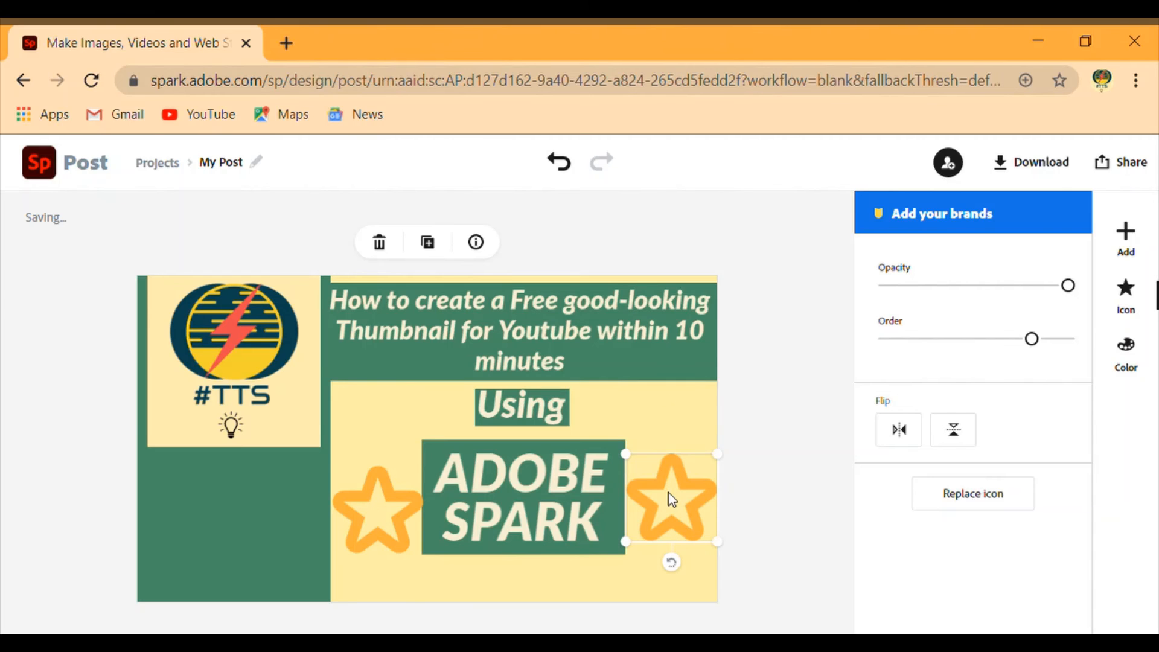
{"action": "mouse_move", "coordinate": [668, 493]}
{"action": "left_mouse_down"}
{"action": "mouse_move", "coordinate": [668, 523]}
{"action": "mouse_move", "coordinate": [668, 506]}
{"action": "left_mouse_up"}
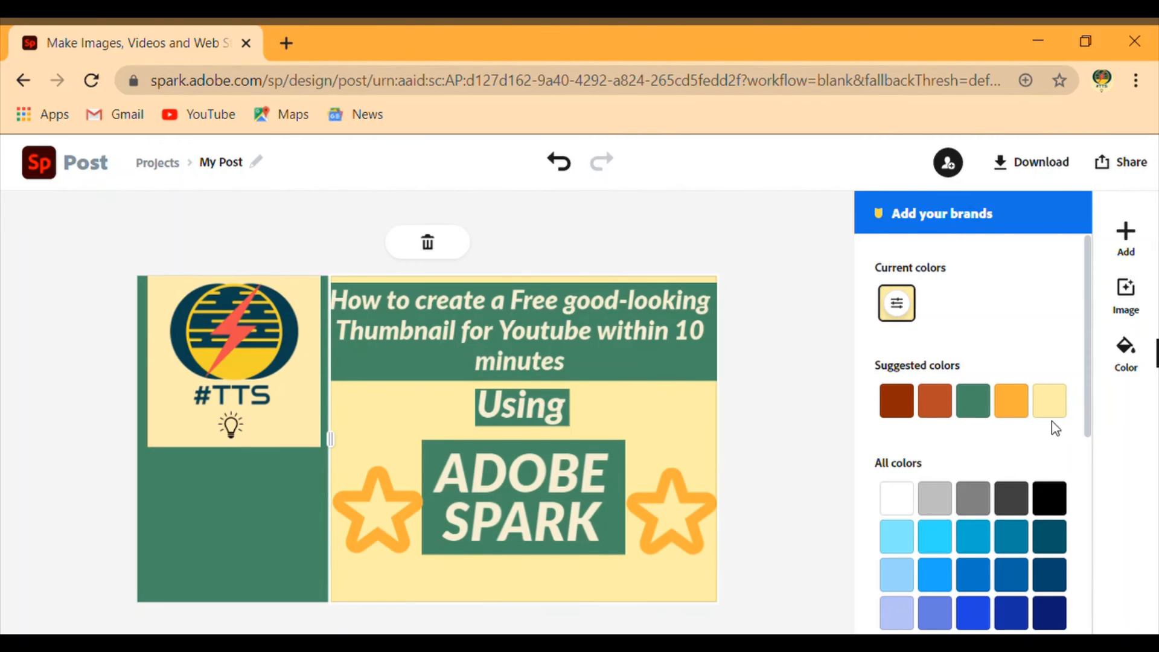
- Try the suggested palette colors on the star right of "ADOBE SPARK" and settle on the lighter reddish-brown
{"action": "left_click", "coordinate": [689, 543]}
{"action": "left_click", "coordinate": [1138, 359]}
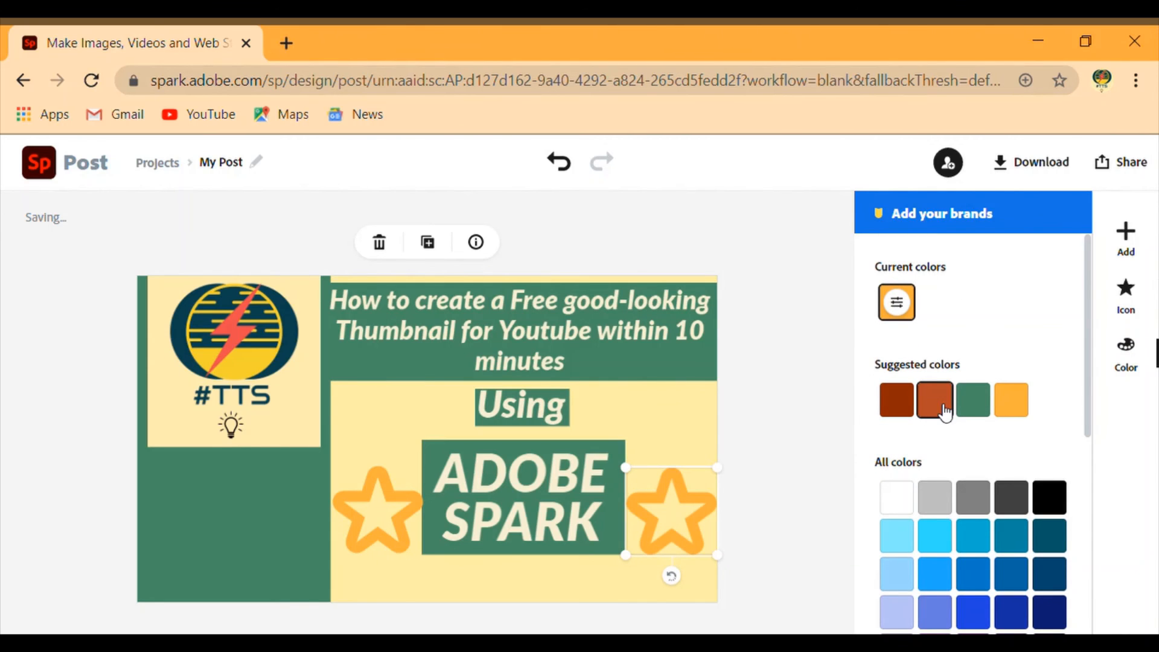
{"action": "left_click", "coordinate": [944, 411]}
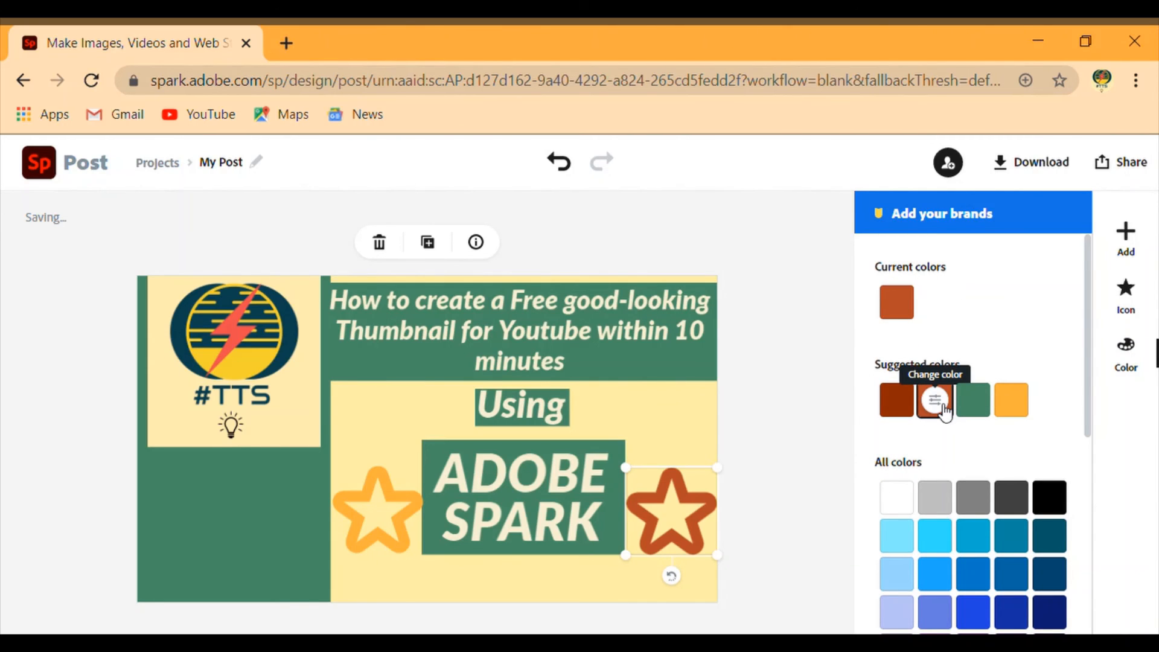
{"action": "left_click", "coordinate": [983, 403]}
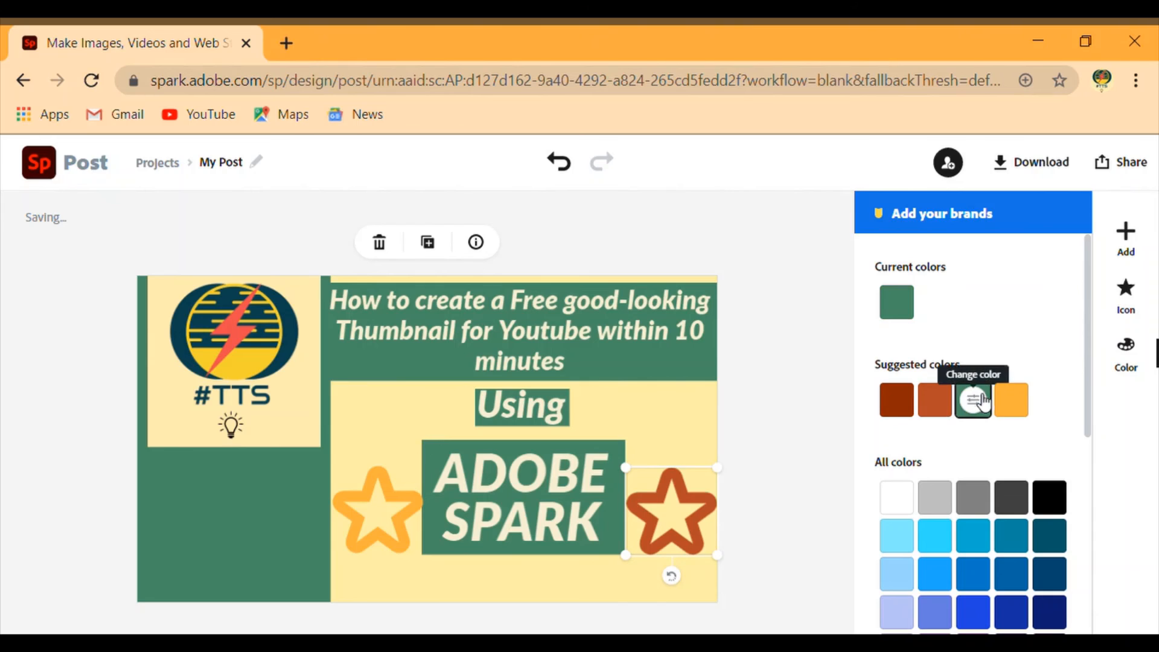
{"action": "left_click", "coordinate": [1012, 411]}
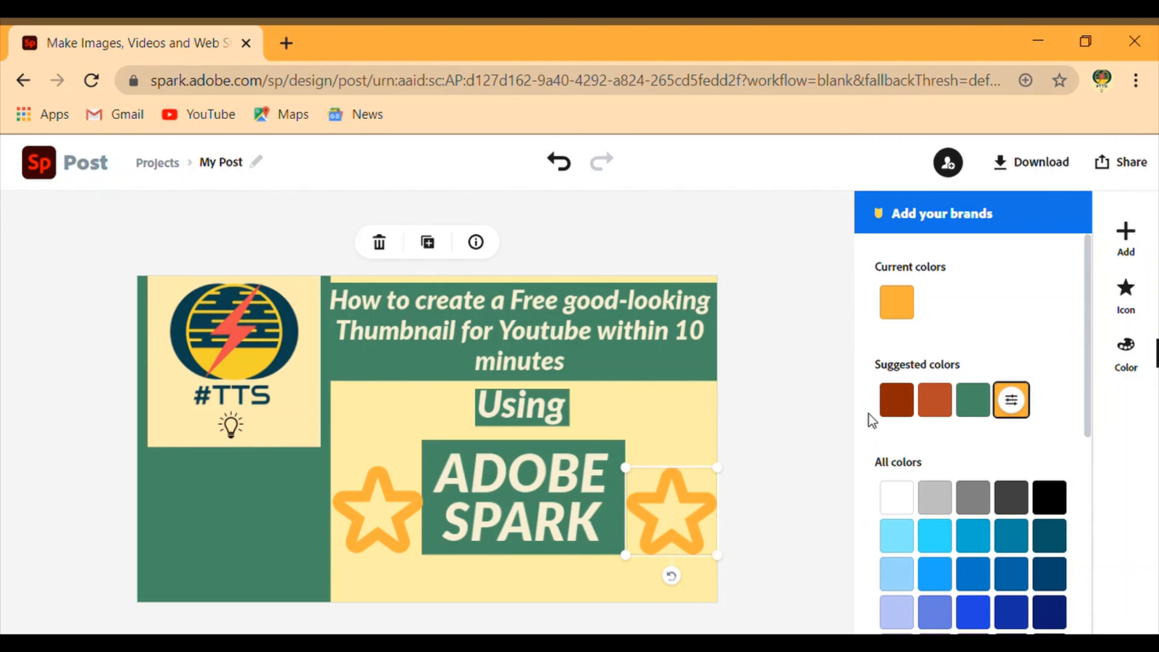
{"action": "left_click", "coordinate": [898, 414]}
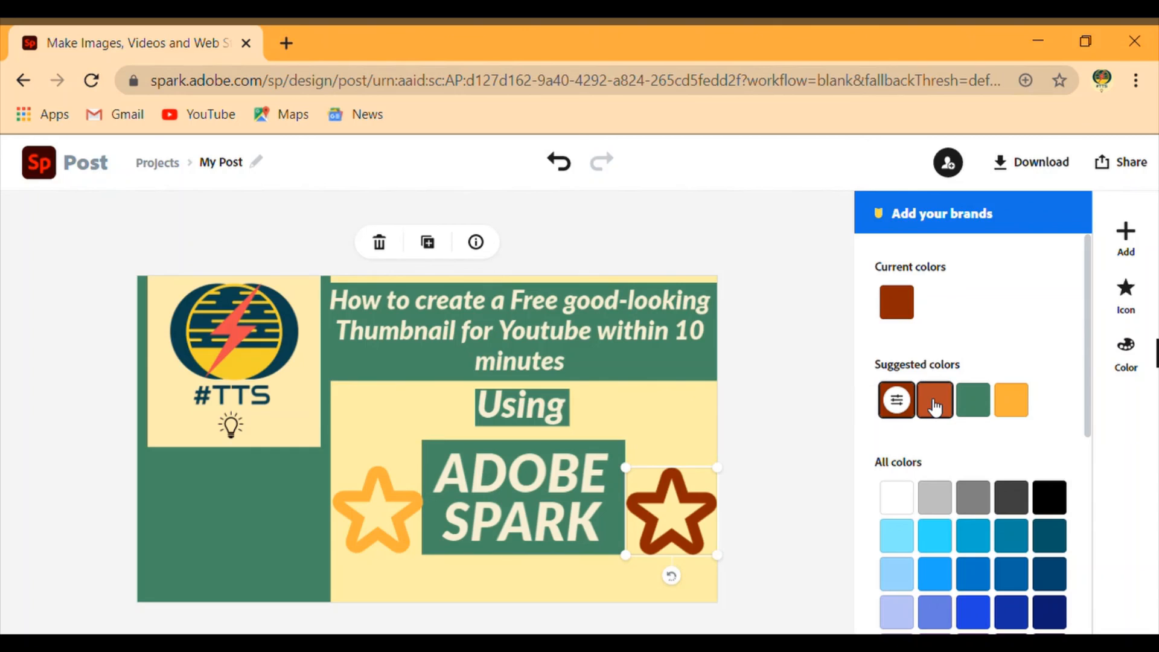
{"action": "left_click", "coordinate": [935, 407]}
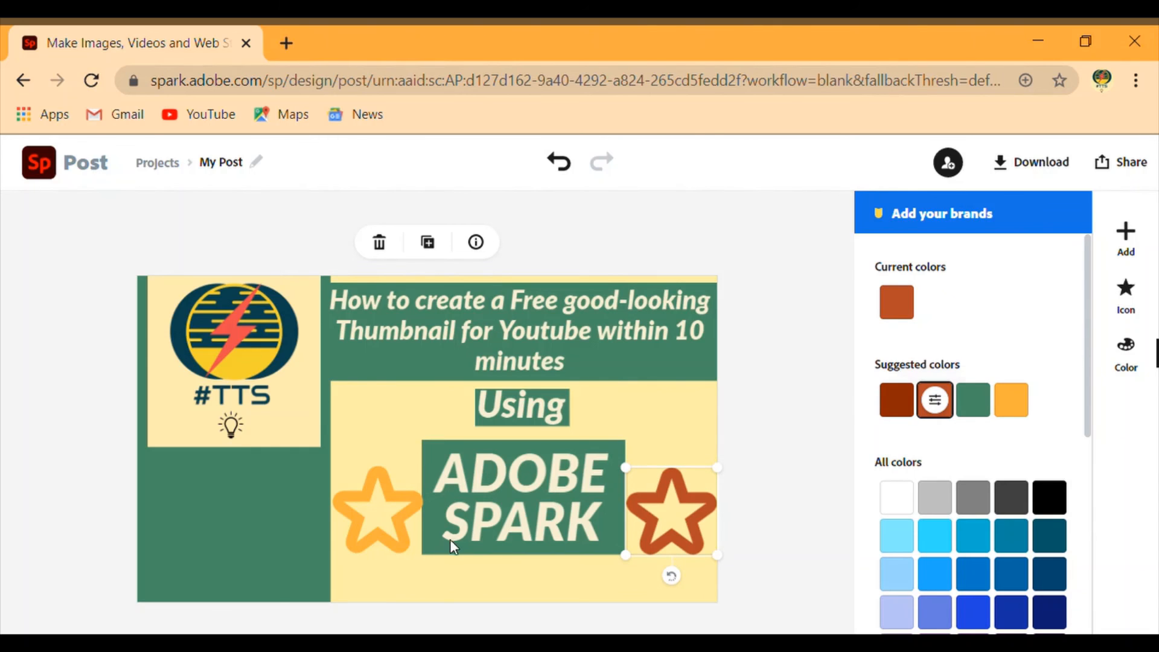
- Recolor the star left of "ADOBE SPARK" with the same lighter reddish-brown suggested color and look through the remaining colors
{"action": "left_click", "coordinate": [393, 520]}
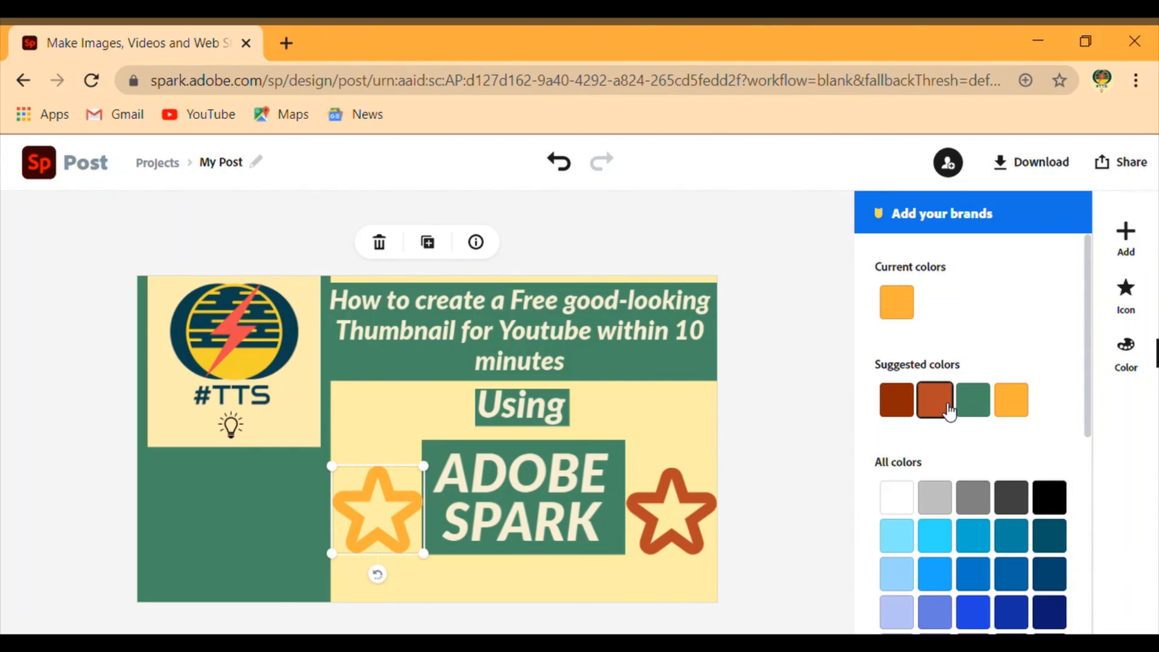
{"action": "left_click", "coordinate": [947, 408]}
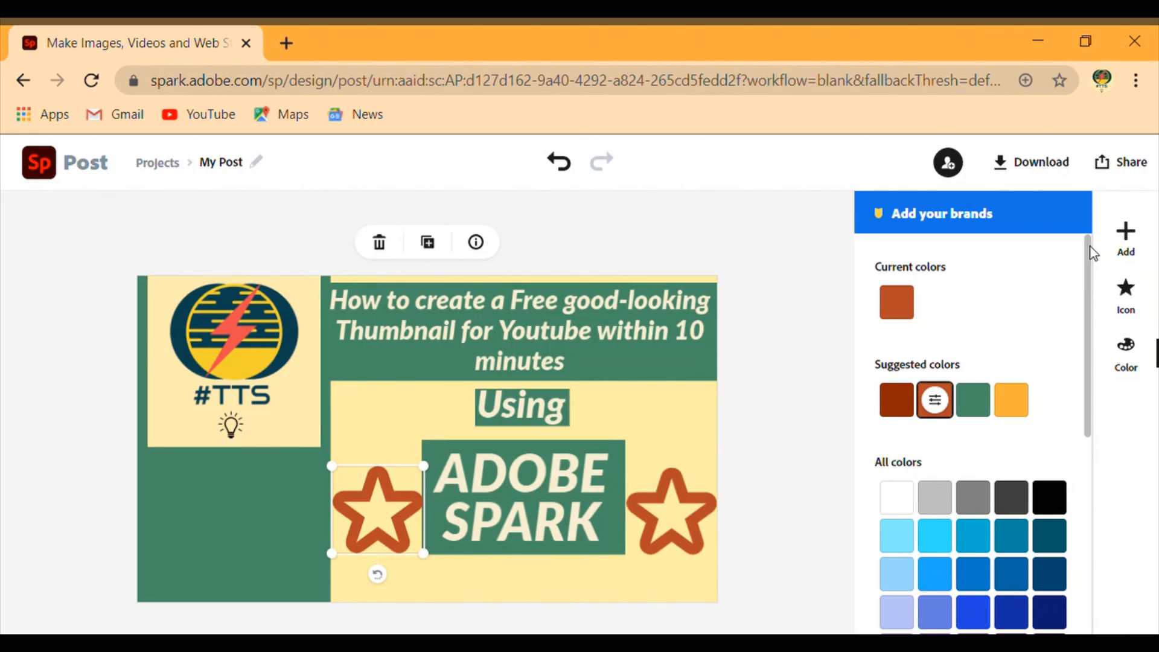
{"action": "left_click_drag", "start_coordinate": [1094, 254], "coordinate": [1079, 302]}
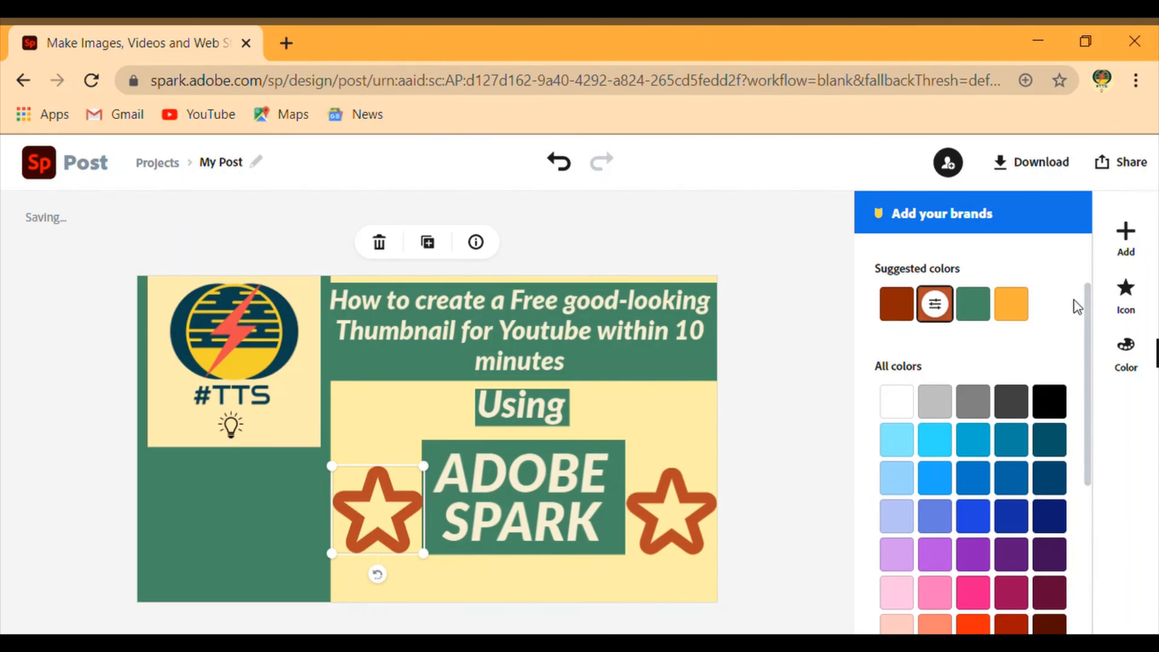
{"action": "left_click_drag", "start_coordinate": [1088, 288], "coordinate": [1088, 251]}
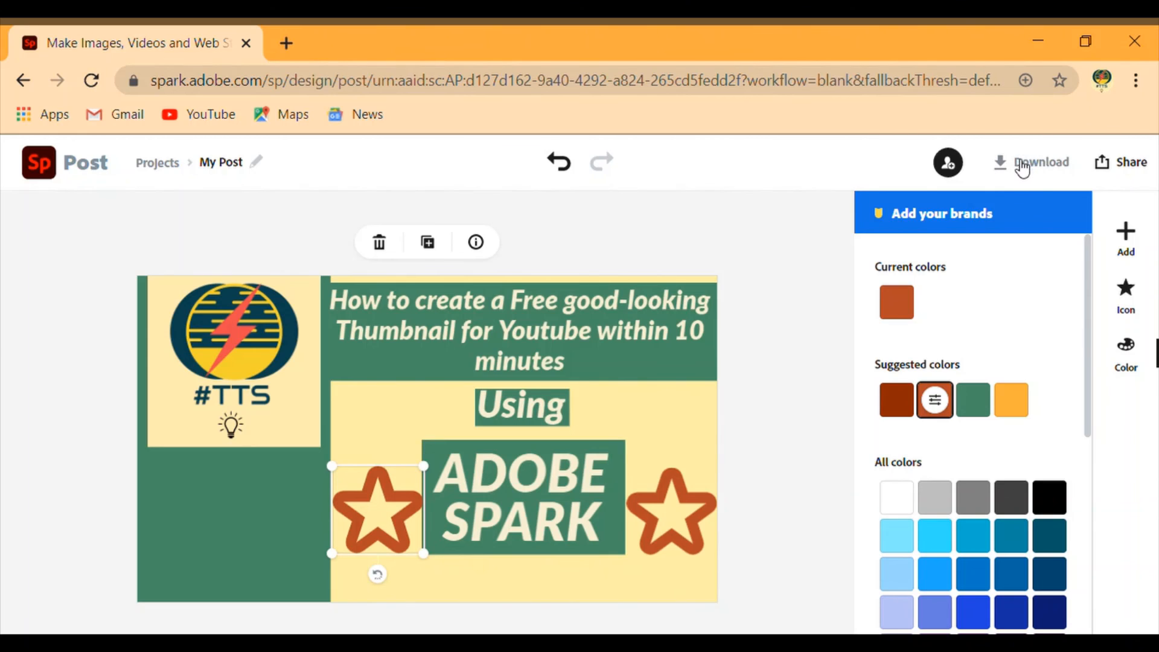
- Download the finished thumbnail as a PNG image
{"action": "left_click", "coordinate": [1050, 165]}
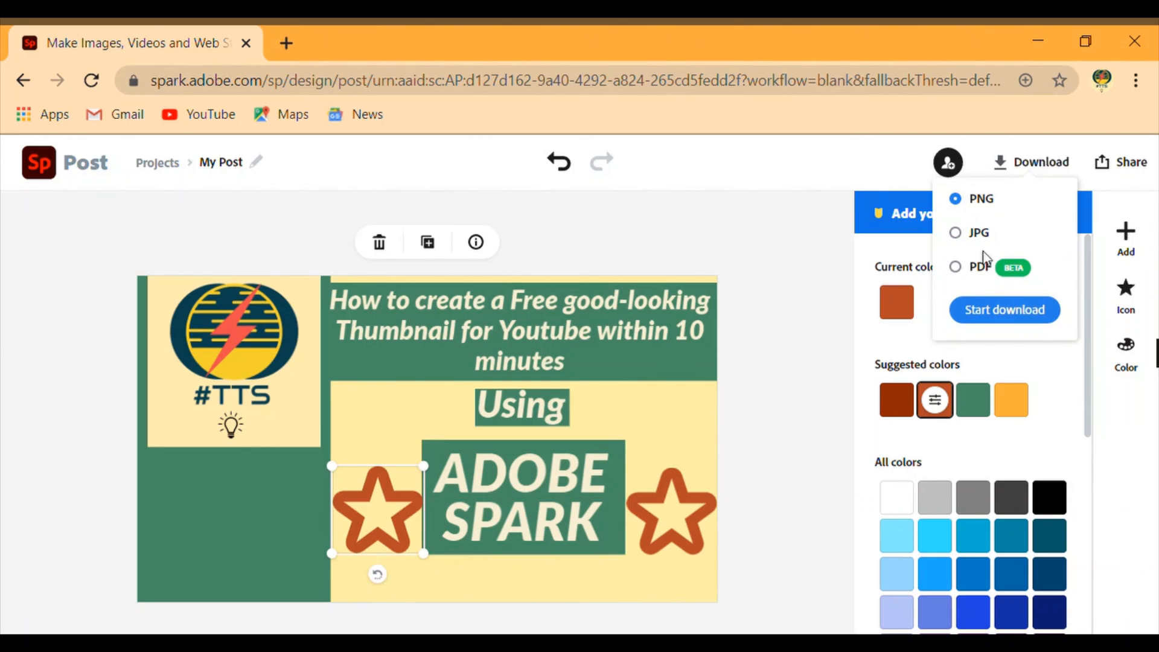
{"action": "left_click", "coordinate": [1029, 312]}
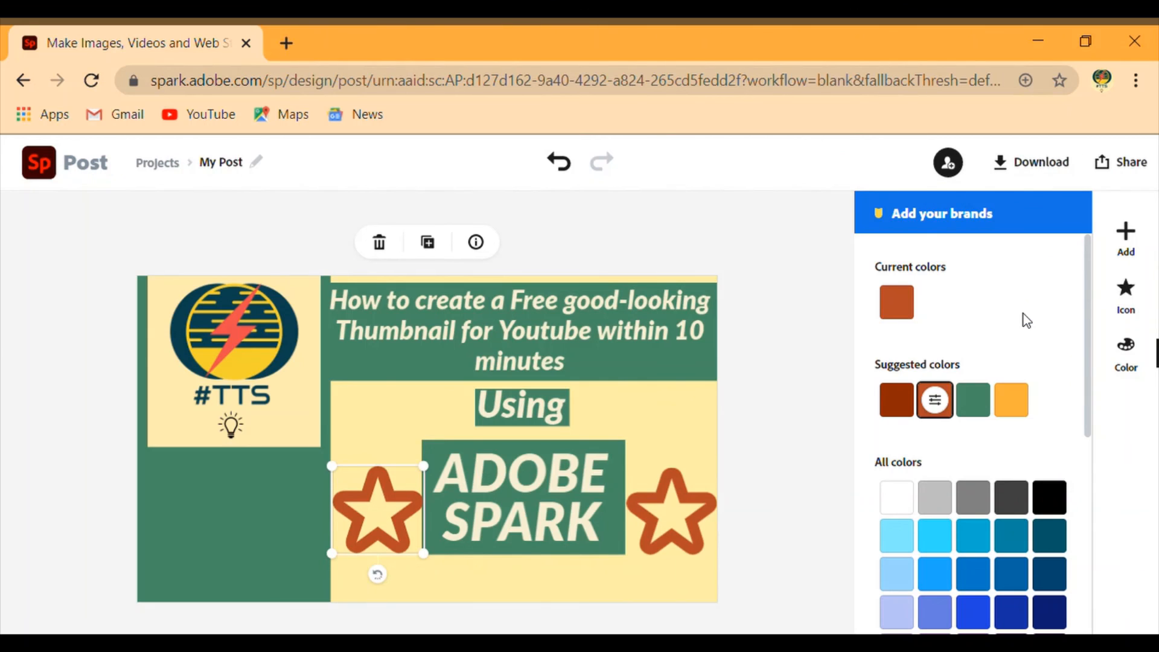